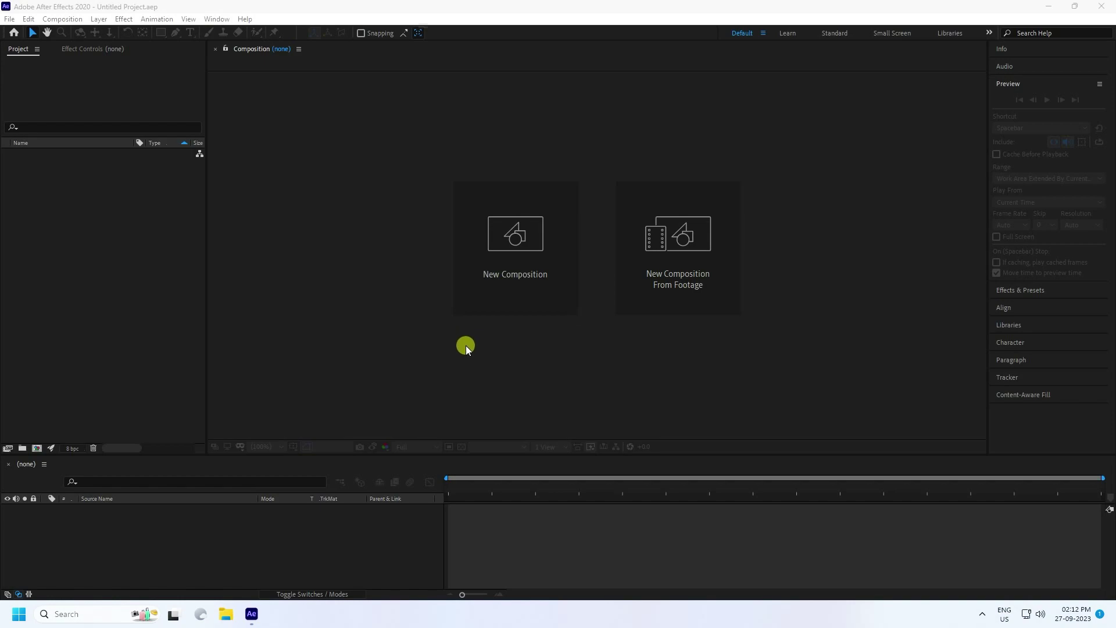
Step: Create a new composition named LOGO ANIMATION
click(527, 276)
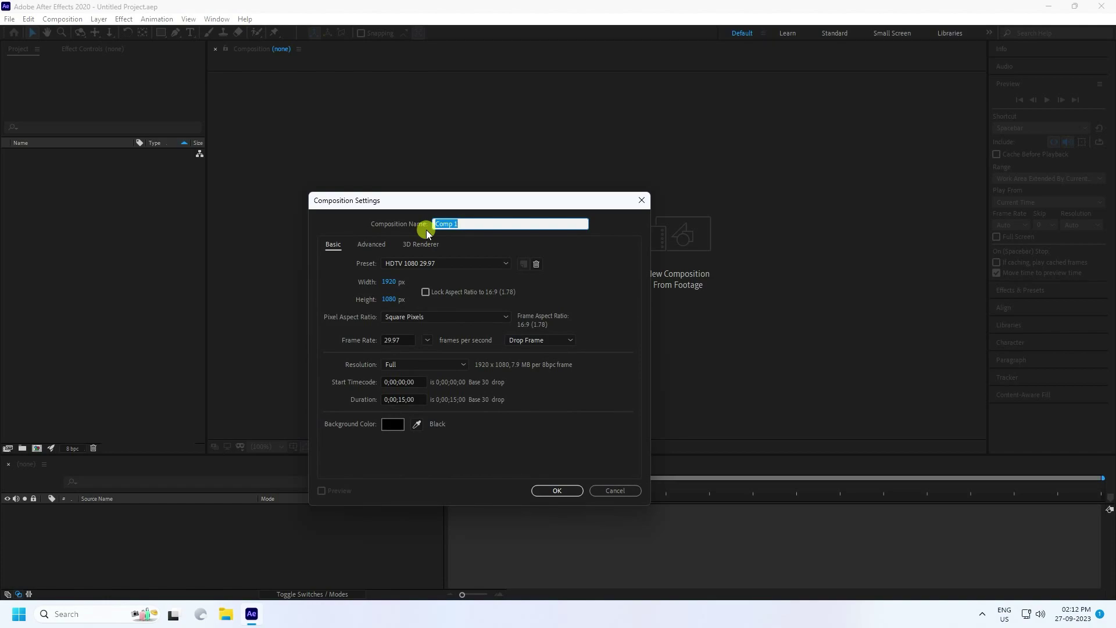
text(LOGO ANIMATION)
click(536, 488)
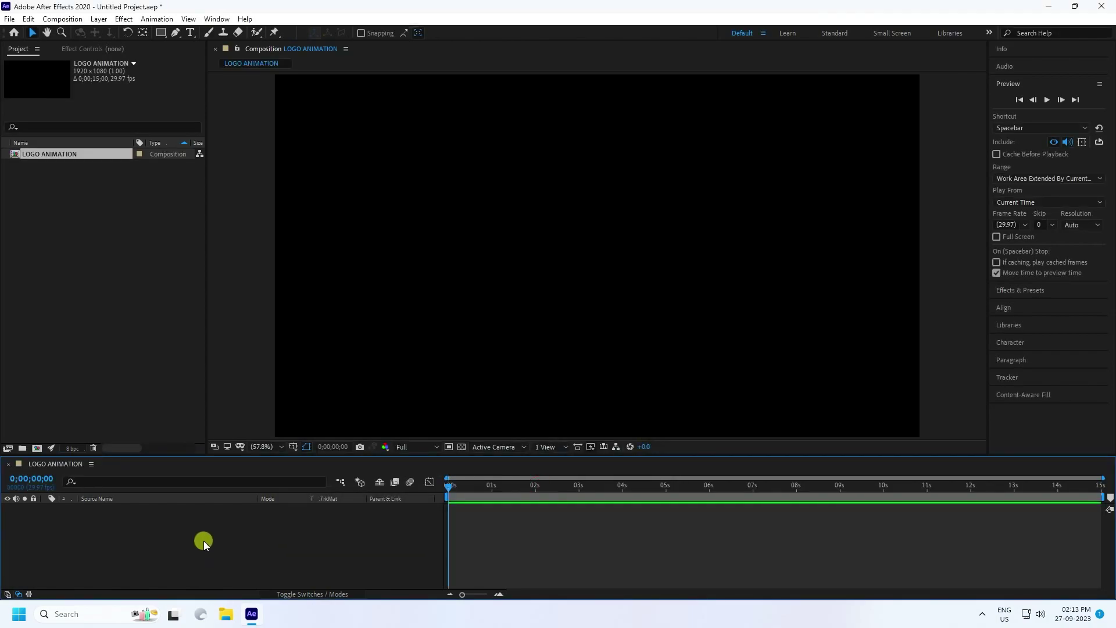
Step: Add a text layer reading THE DARK to the composition
right_click(193, 541)
mouse_move(219, 407)
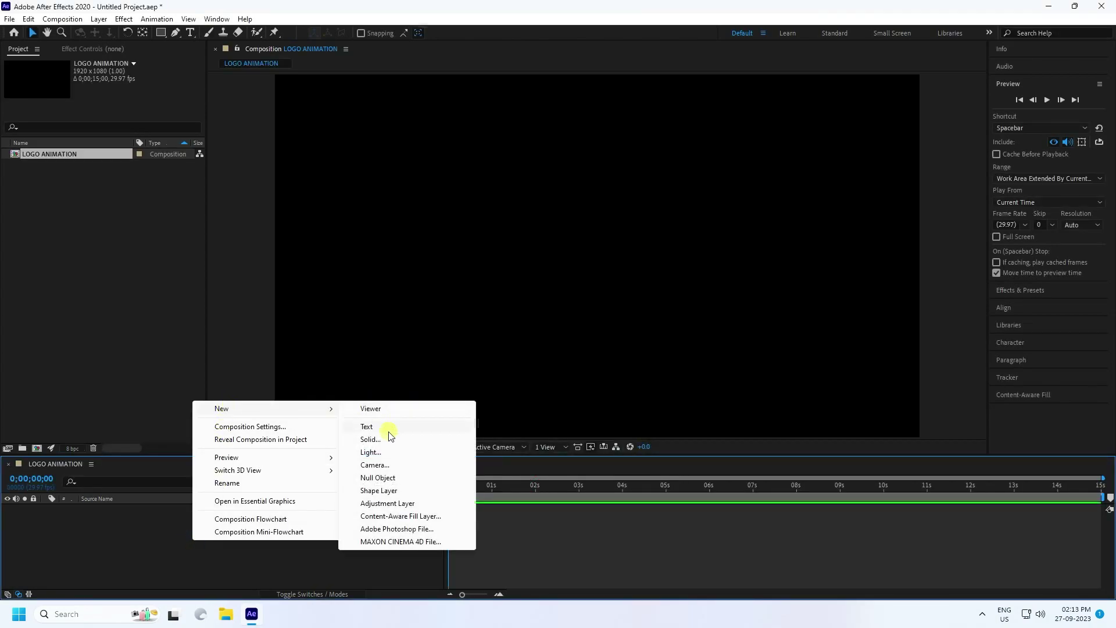
click(370, 428)
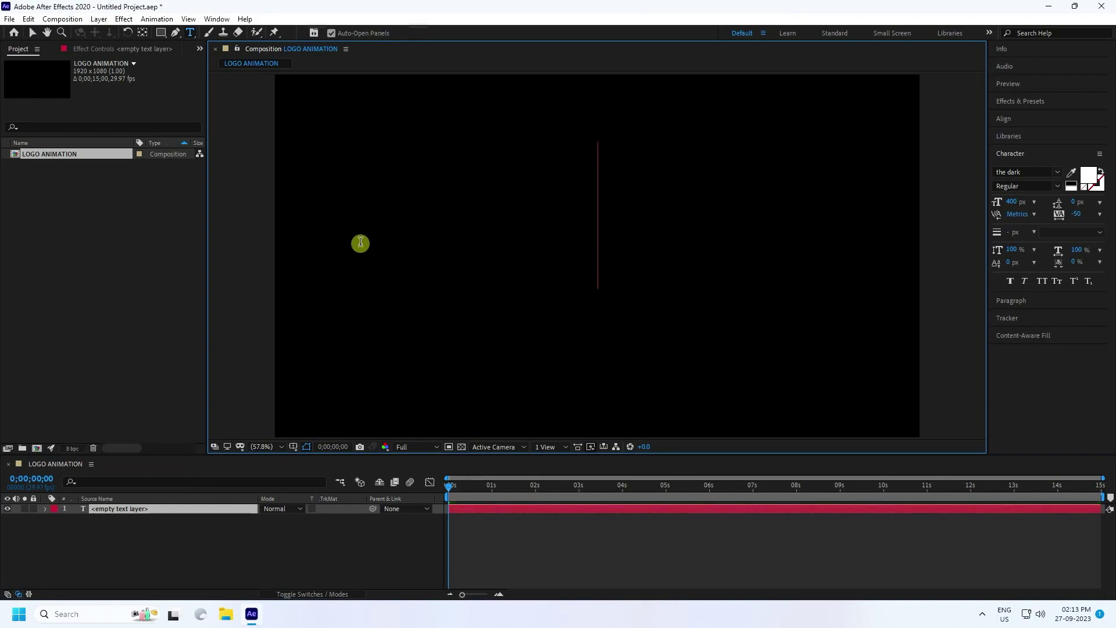
text(THE)
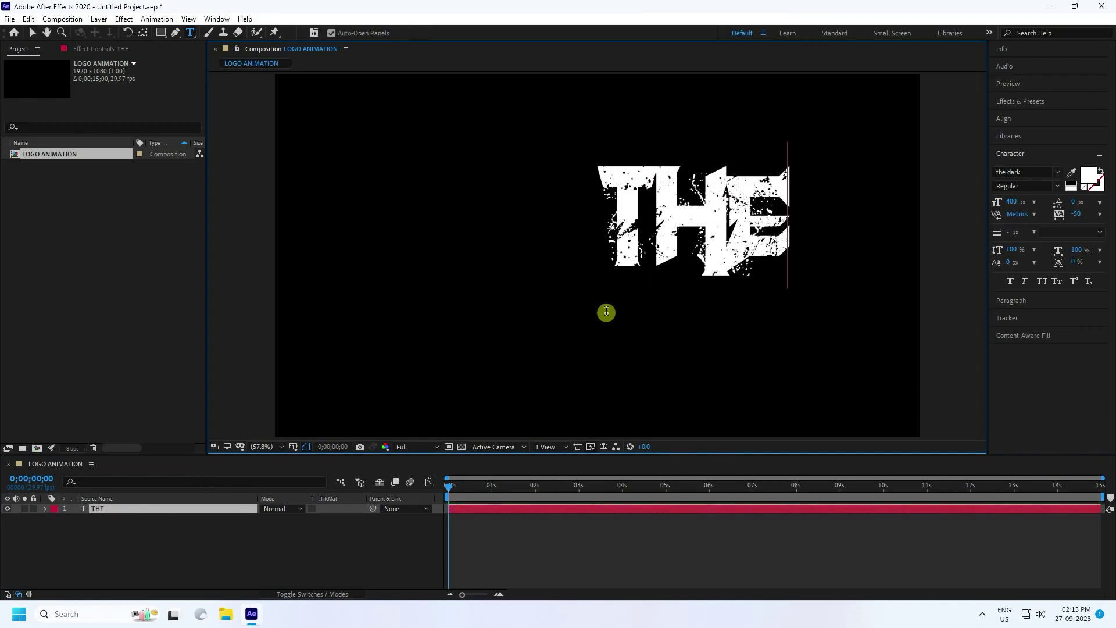
text( DARK)
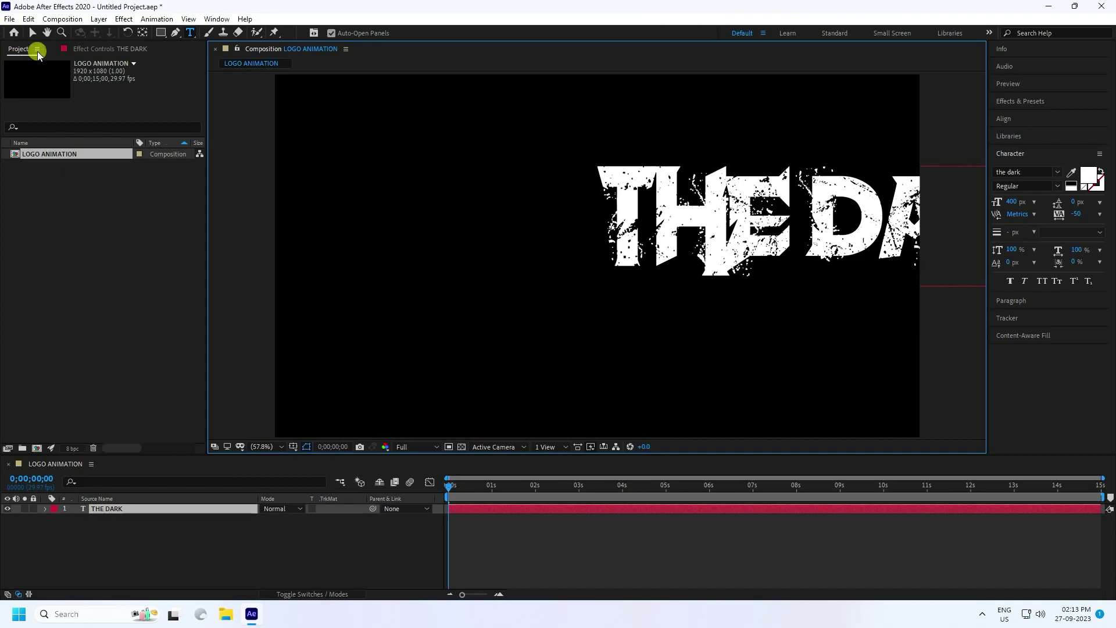
click(32, 32)
Step: Centre the THE DARK text horizontally and vertically in the frame
click(1003, 119)
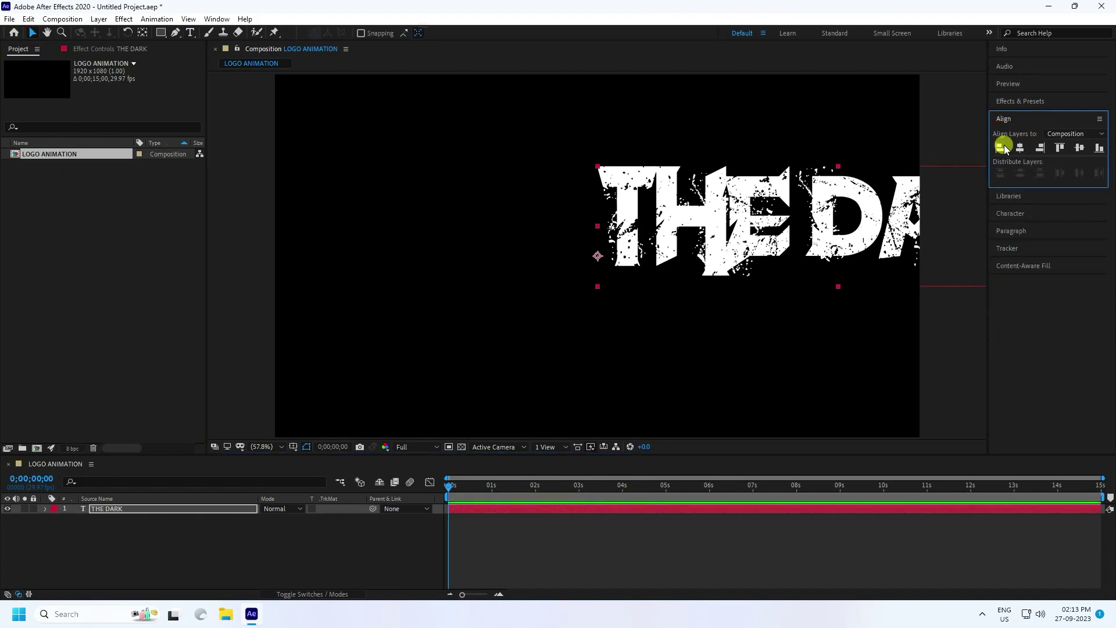
click(1022, 150)
click(1080, 149)
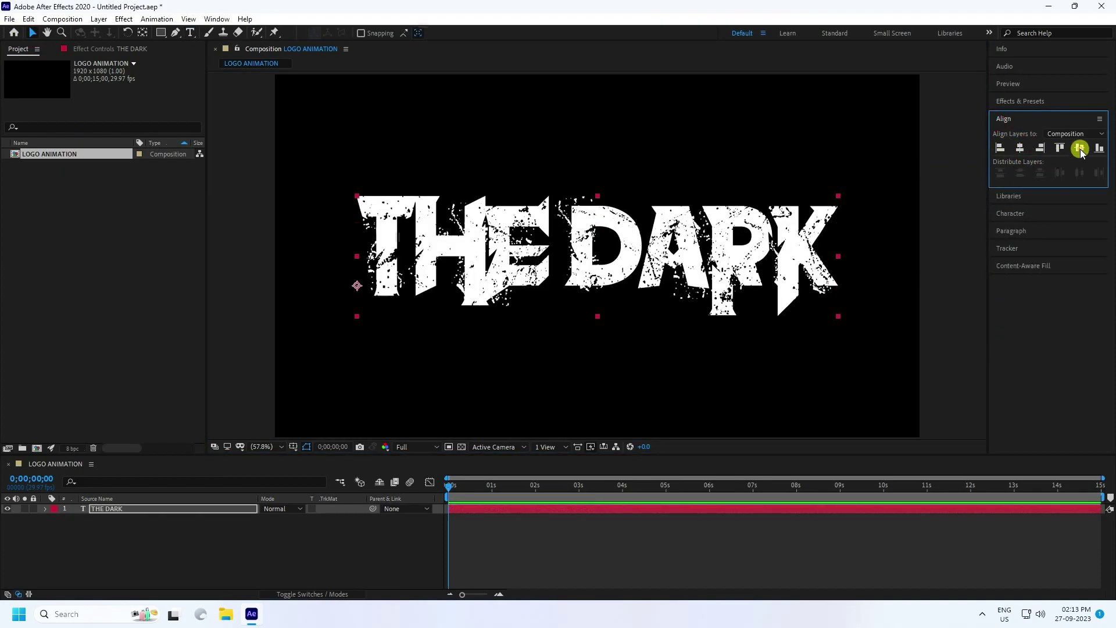
key(ctrl+6)
click(190, 32)
Step: Colour the letter D in THE DARK pure red (FF0000)
click(639, 252)
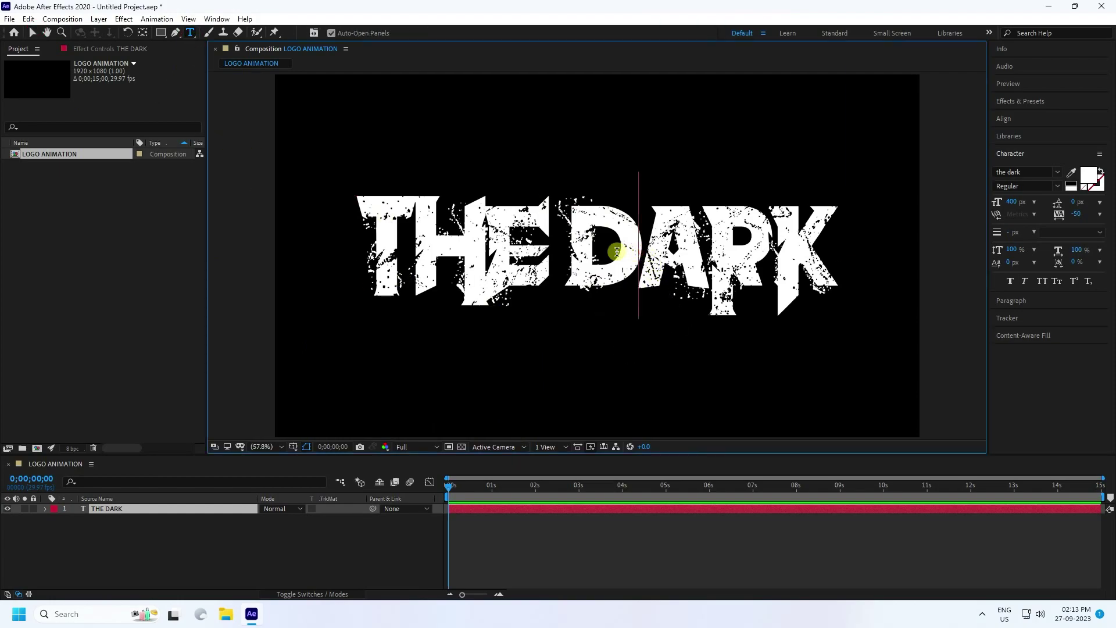
drag(617, 251, 593, 245)
click(1093, 174)
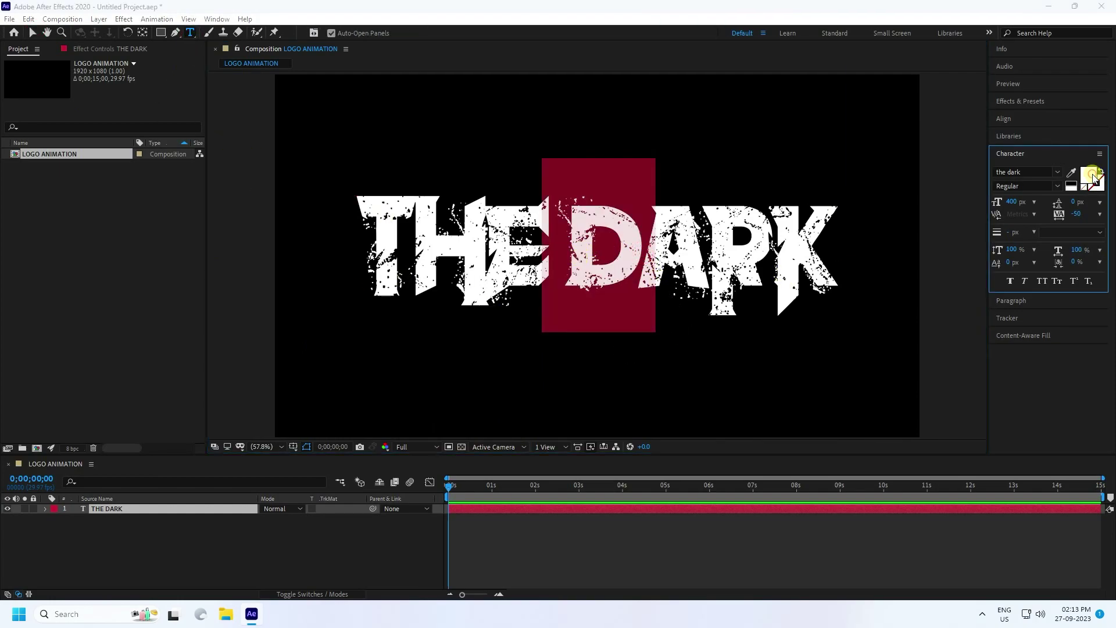
drag(129, 254, 180, 220)
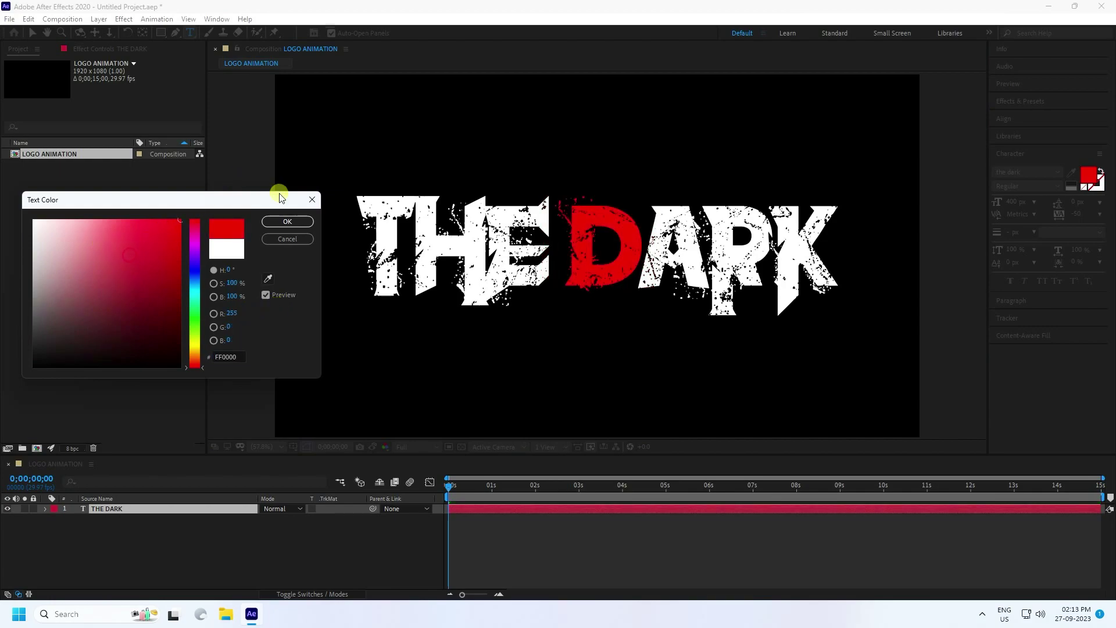
click(287, 221)
Step: Move the text layer's anchor point to its centre and re-centre it horizontally
click(32, 33)
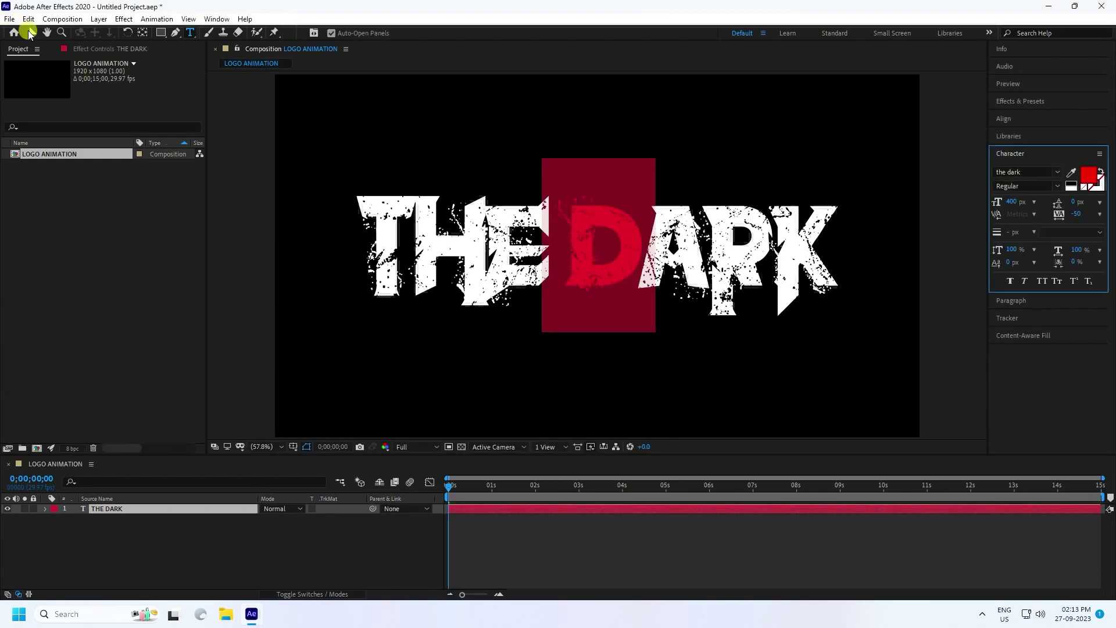
click(259, 347)
click(464, 273)
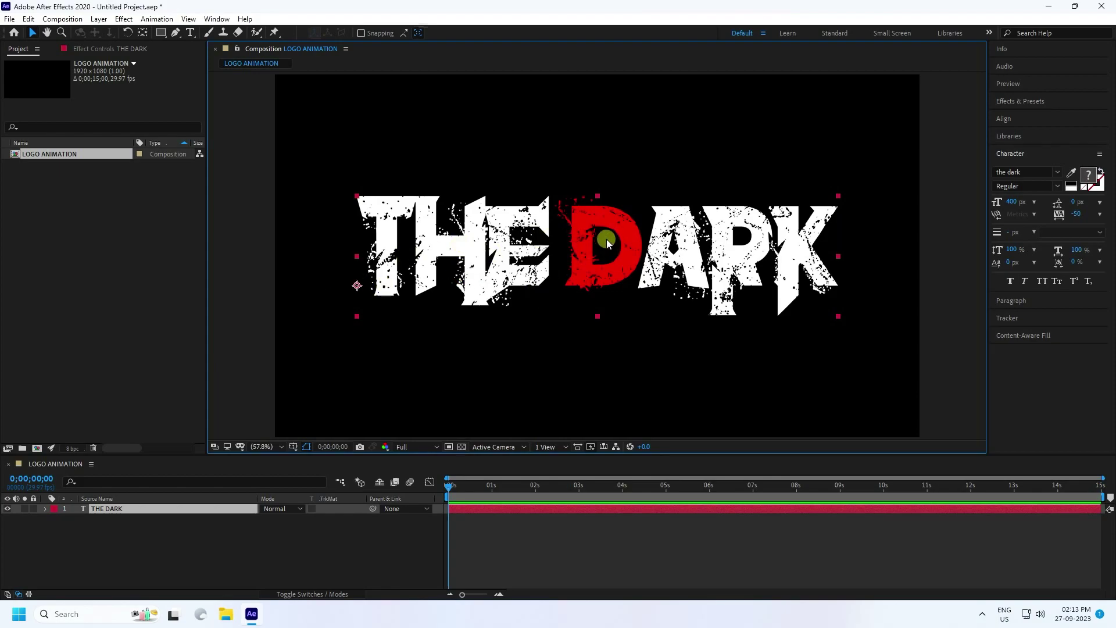
key(ctrl+alt+Home)
click(1004, 119)
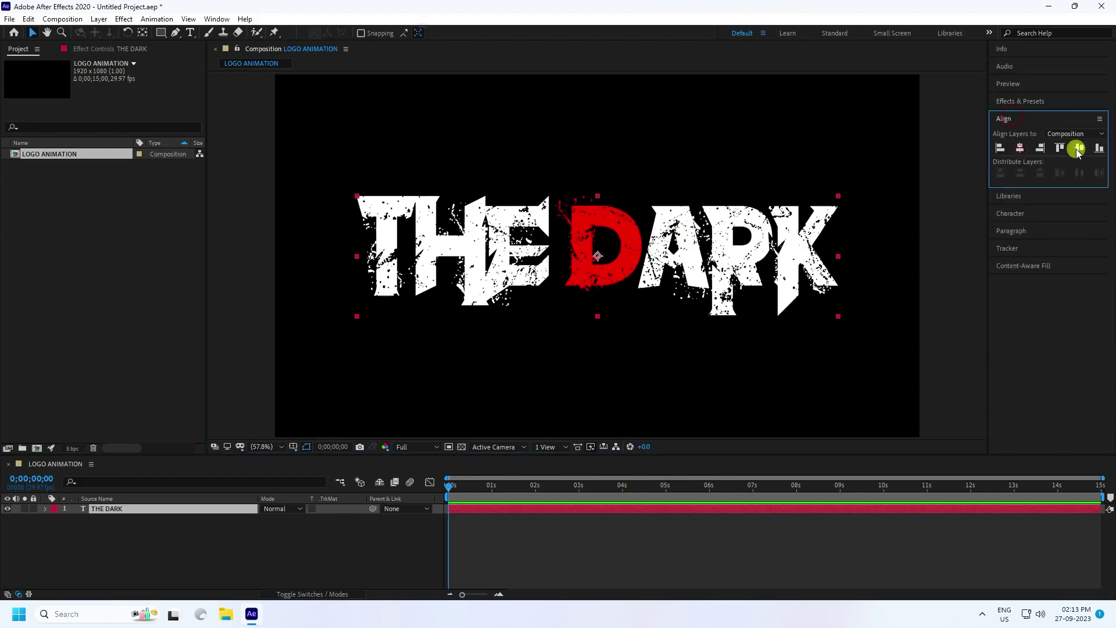
click(1021, 148)
click(126, 510)
Step: Pre-compose the THE DARK text layer into a comp named TEXT
right_click(127, 510)
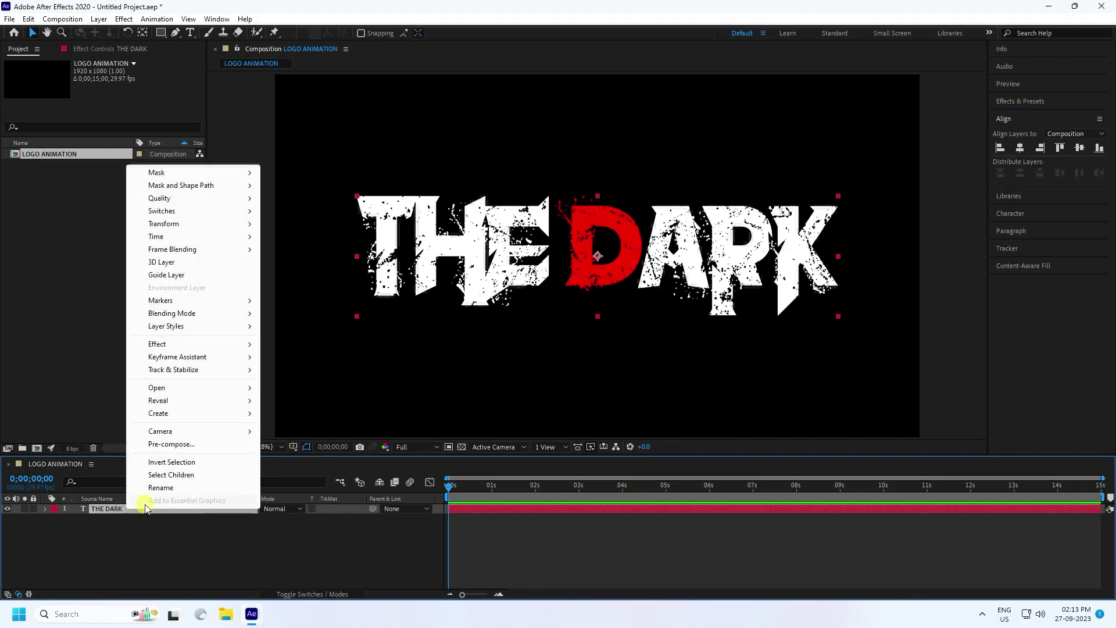
click(158, 446)
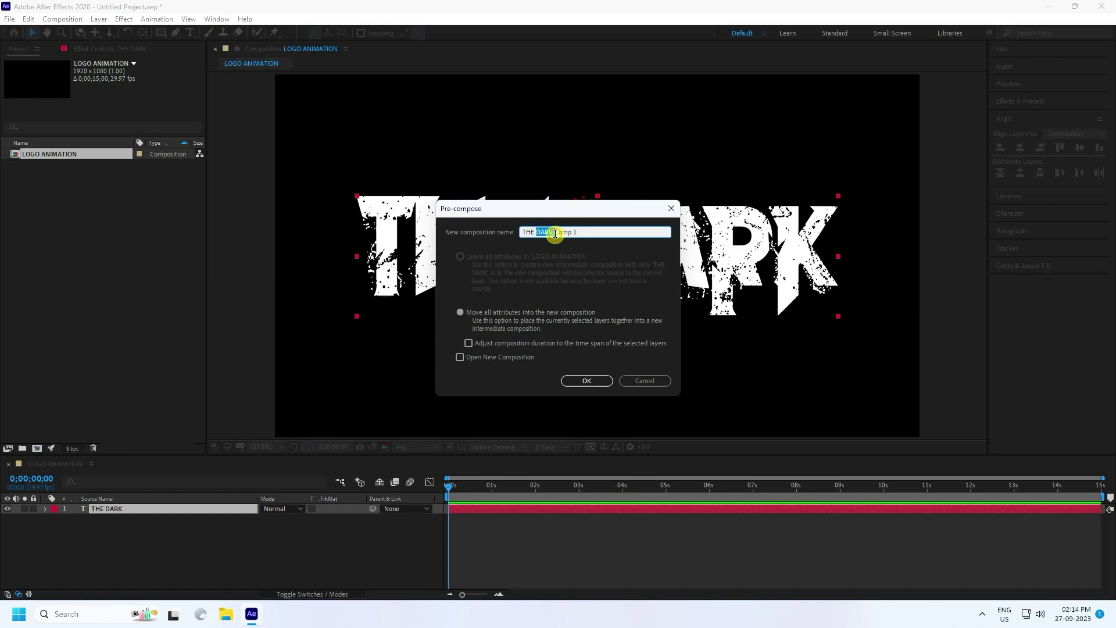
text(TE)
click(586, 381)
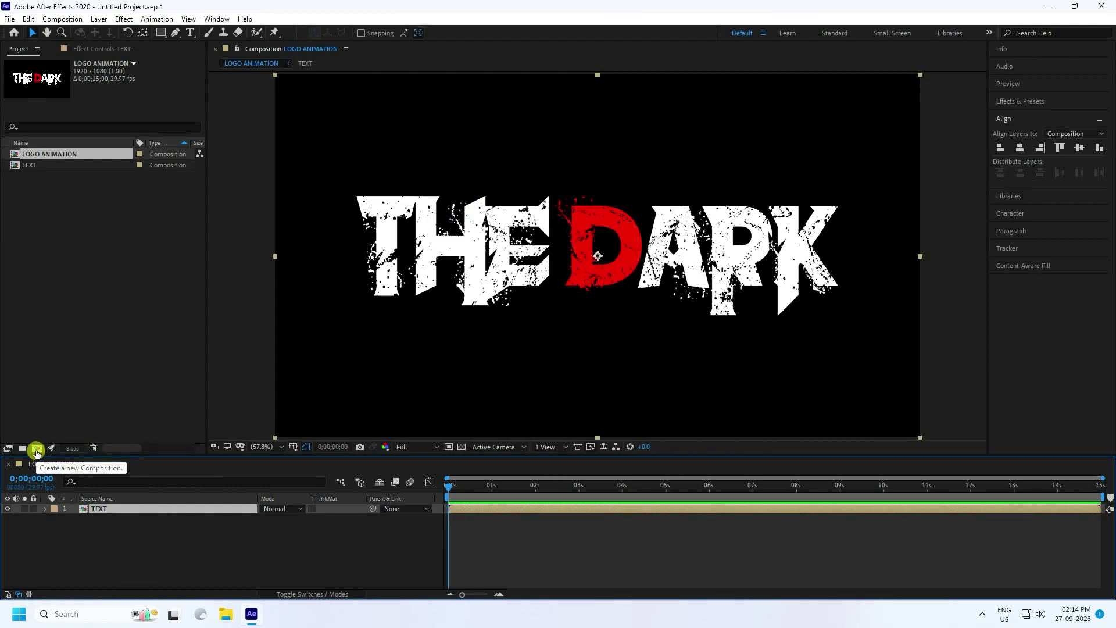
Step: Create a PARTICLES composition and place the TEXT comp inside it
click(36, 448)
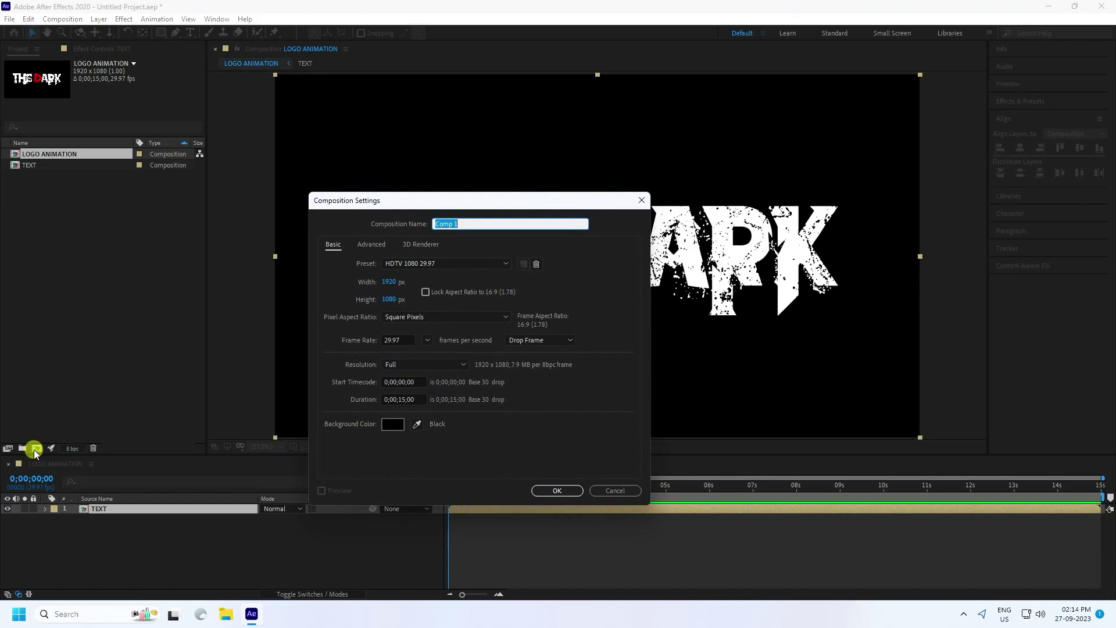
text(PARTICLES)
click(557, 491)
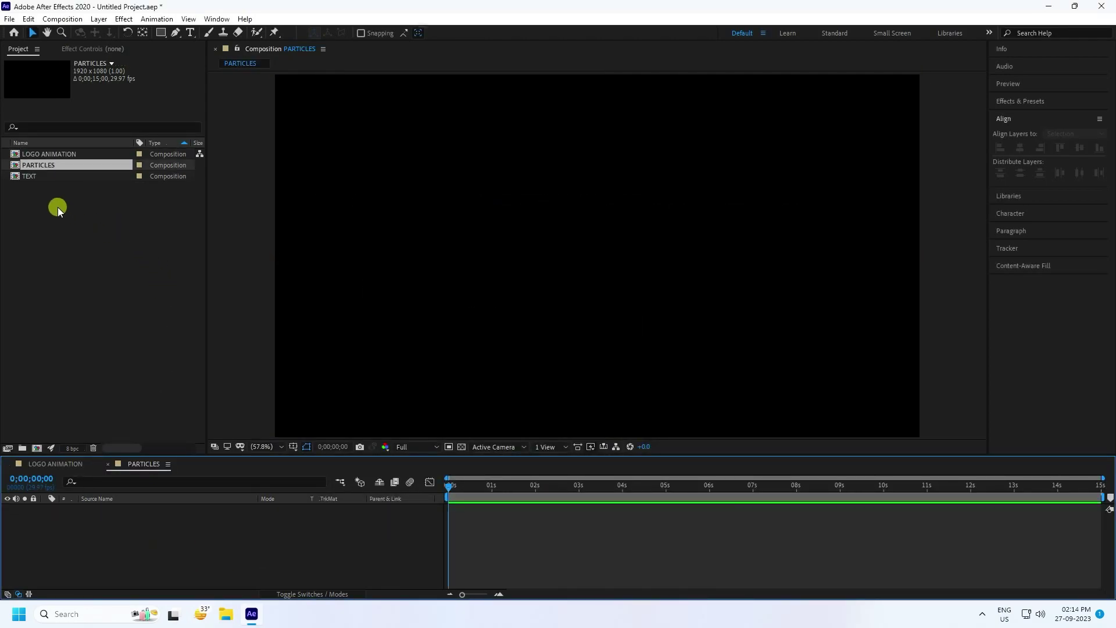
click(17, 175)
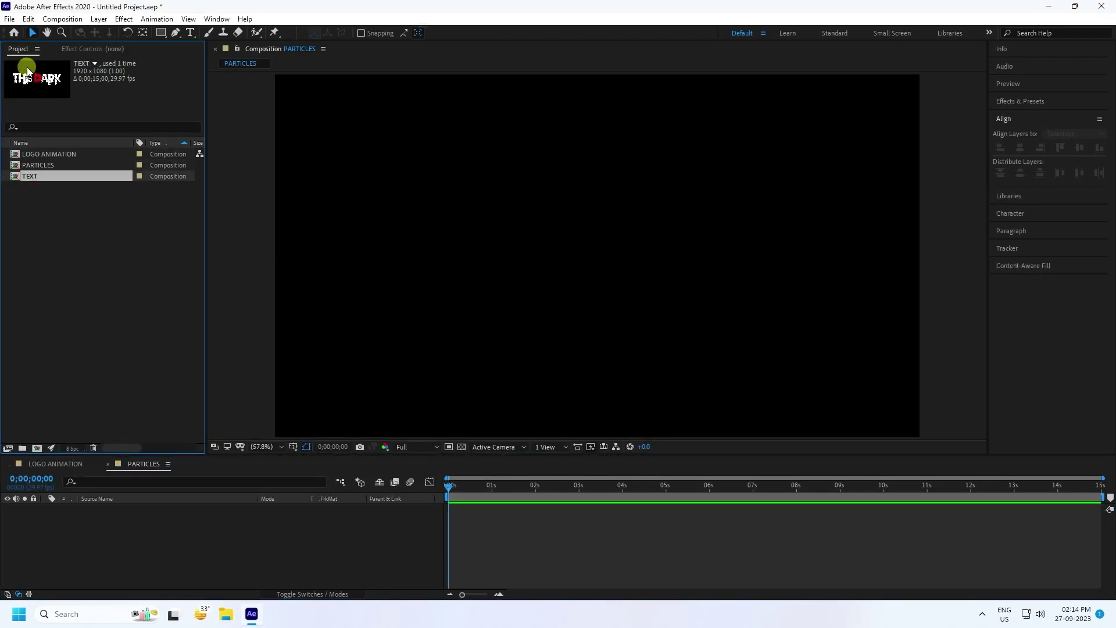
drag(33, 179, 135, 542)
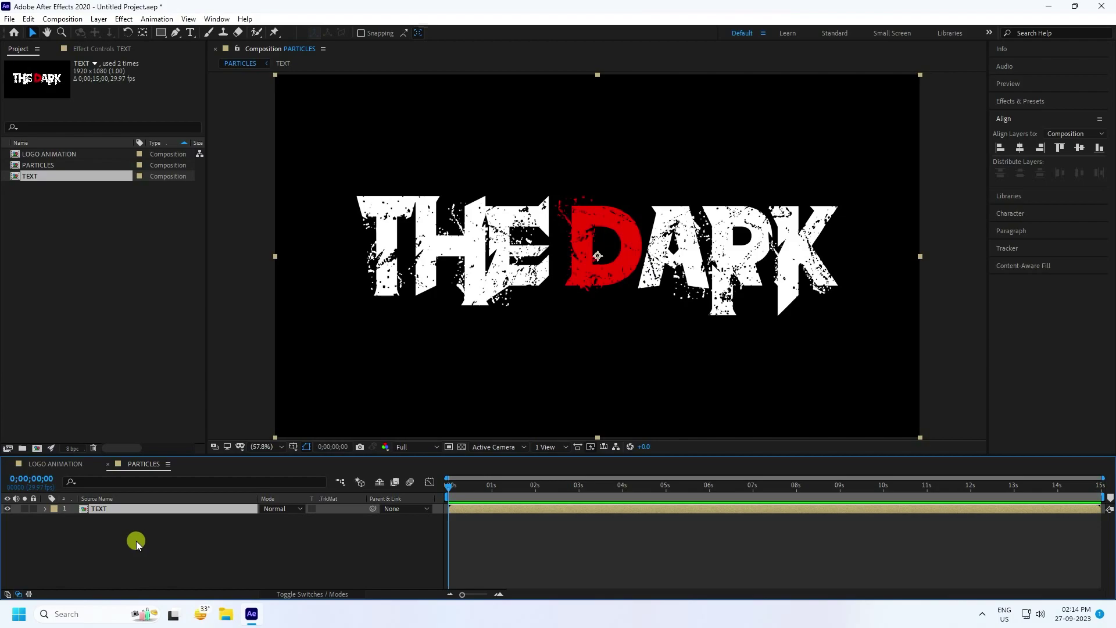
Step: Apply the Cell Pattern effect to the TEXT layer
click(1007, 97)
click(1027, 117)
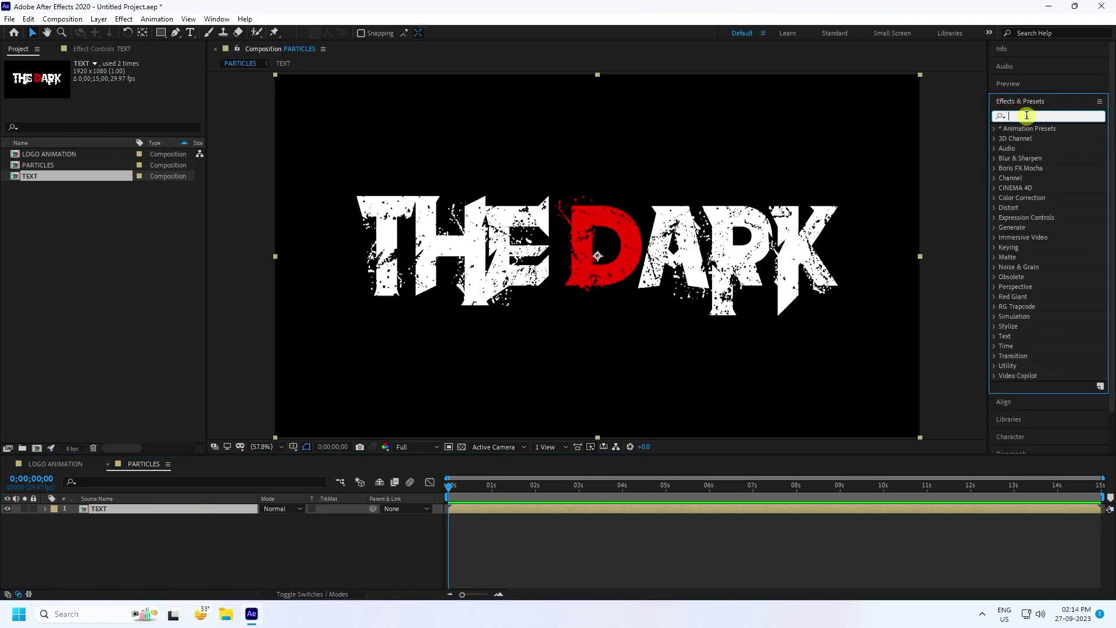
text(cell)
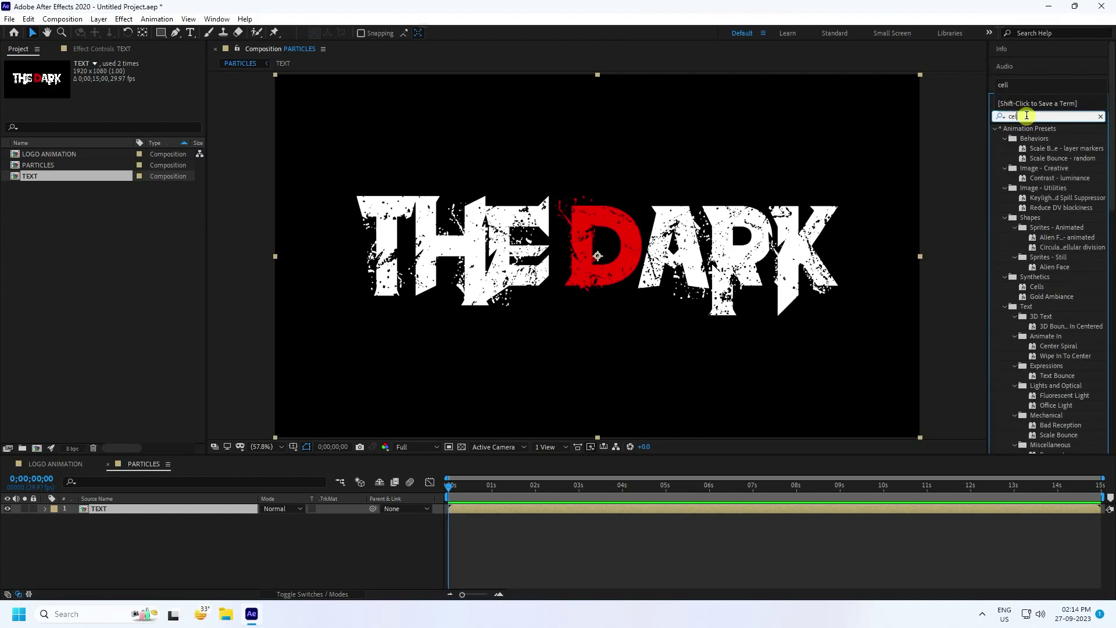
click(1041, 198)
drag(1036, 198, 134, 507)
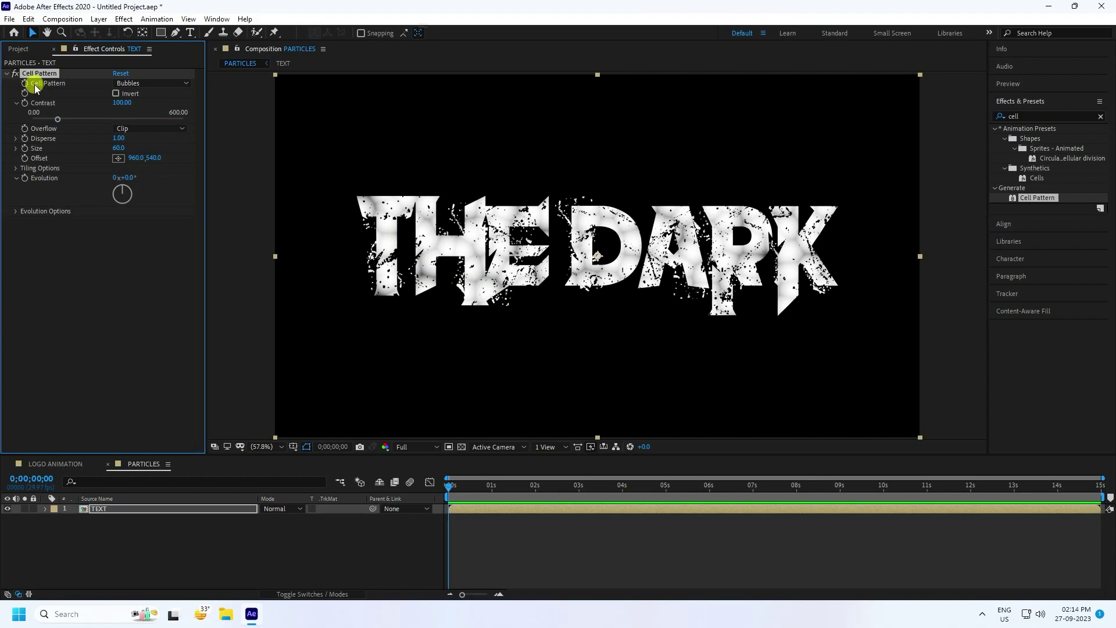
Step: Set Cell Pattern to Crystals with contrast 300 and cell size 6
click(146, 85)
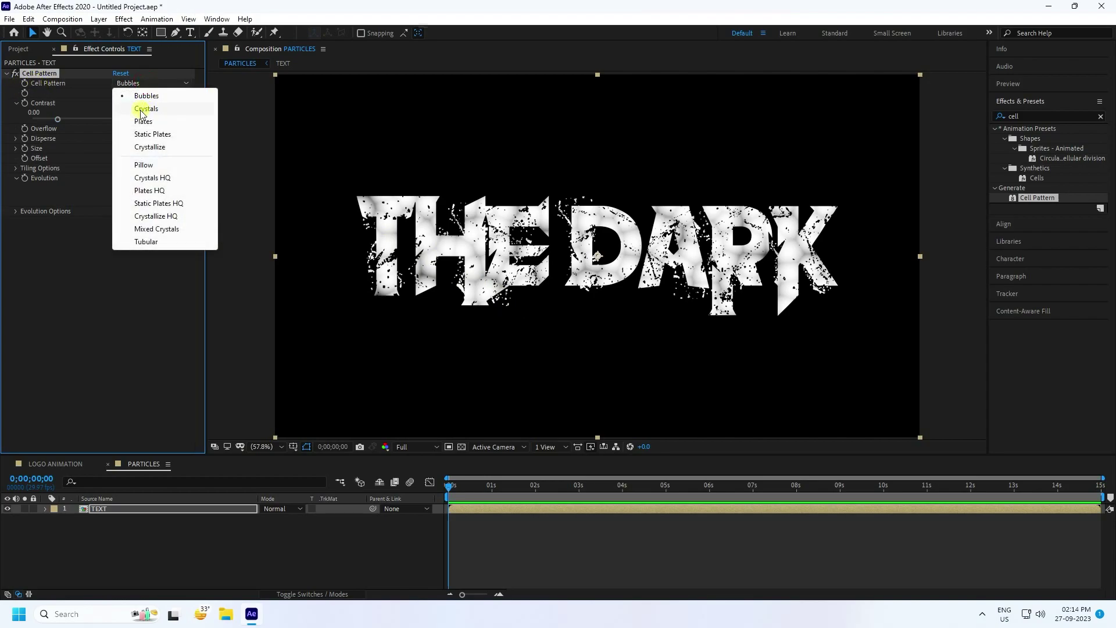
click(156, 109)
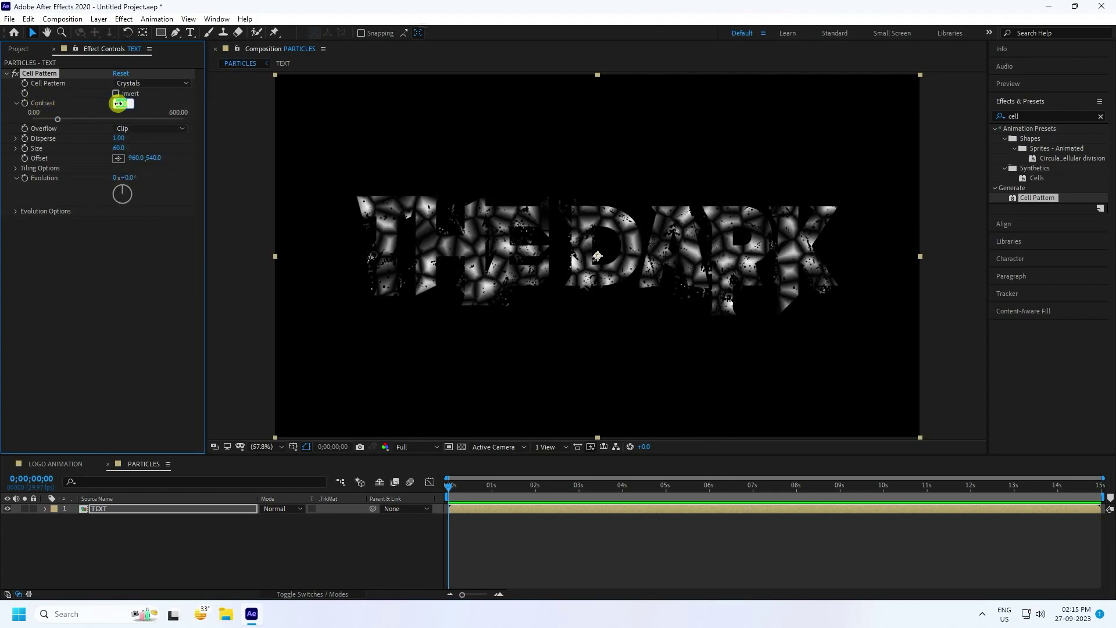
text(300)
key(Return)
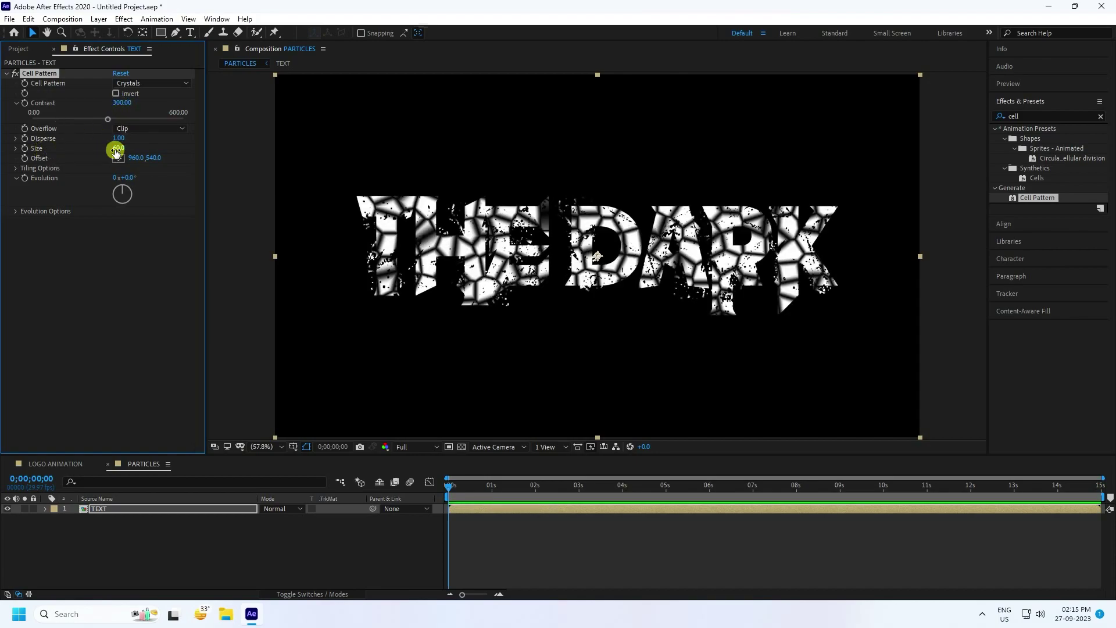
text(6)
key(Return)
key(slash)
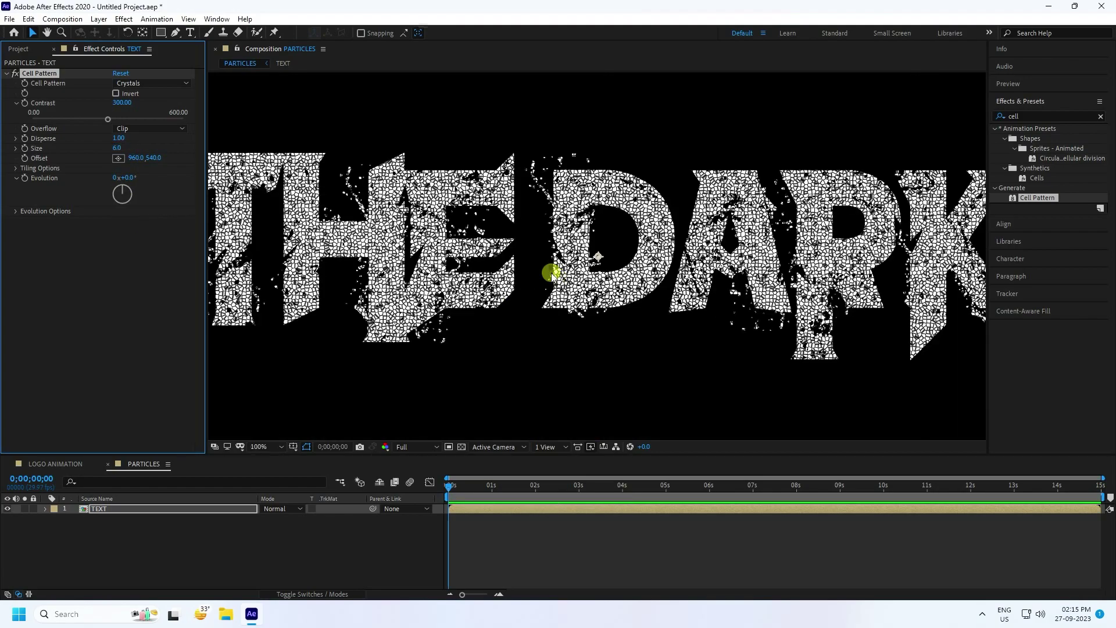
scroll(570, 202, up, 1)
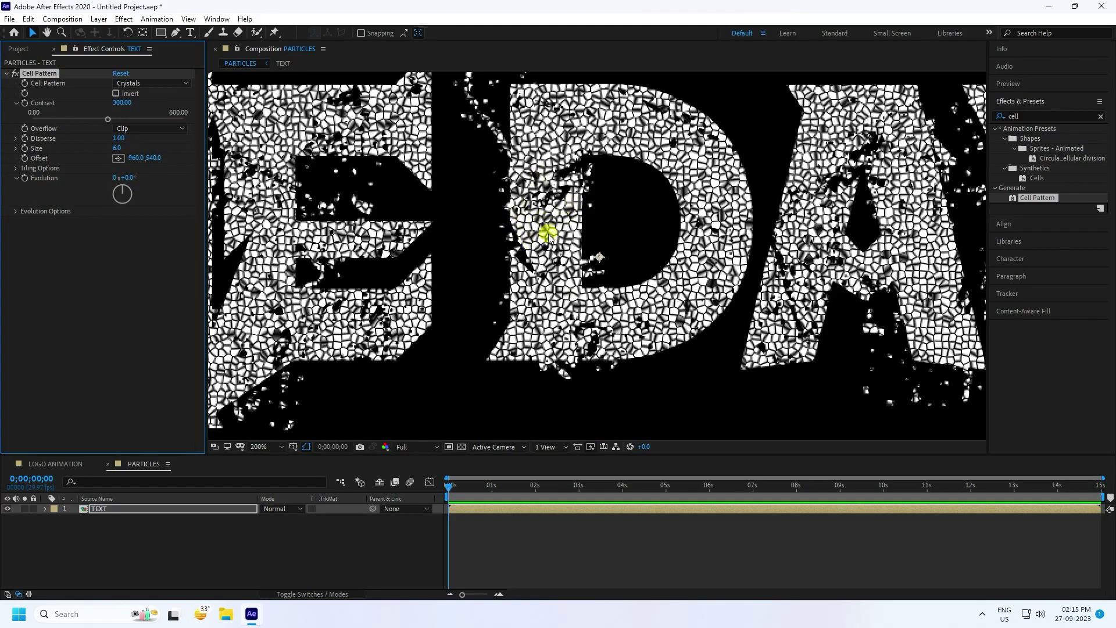
scroll(543, 229, down, 2)
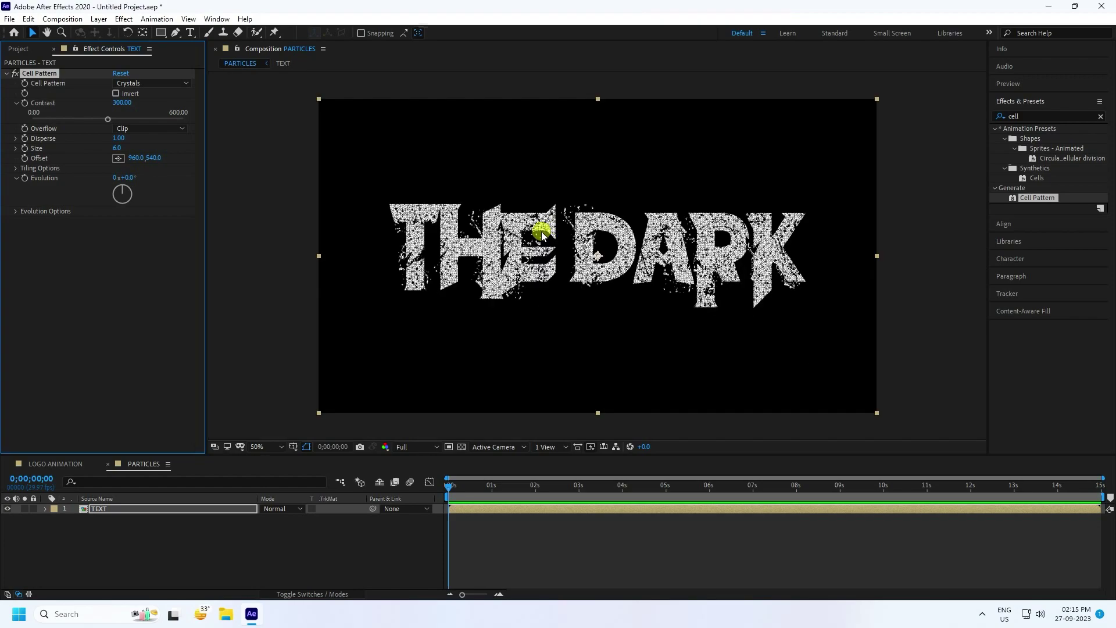
click(1034, 115)
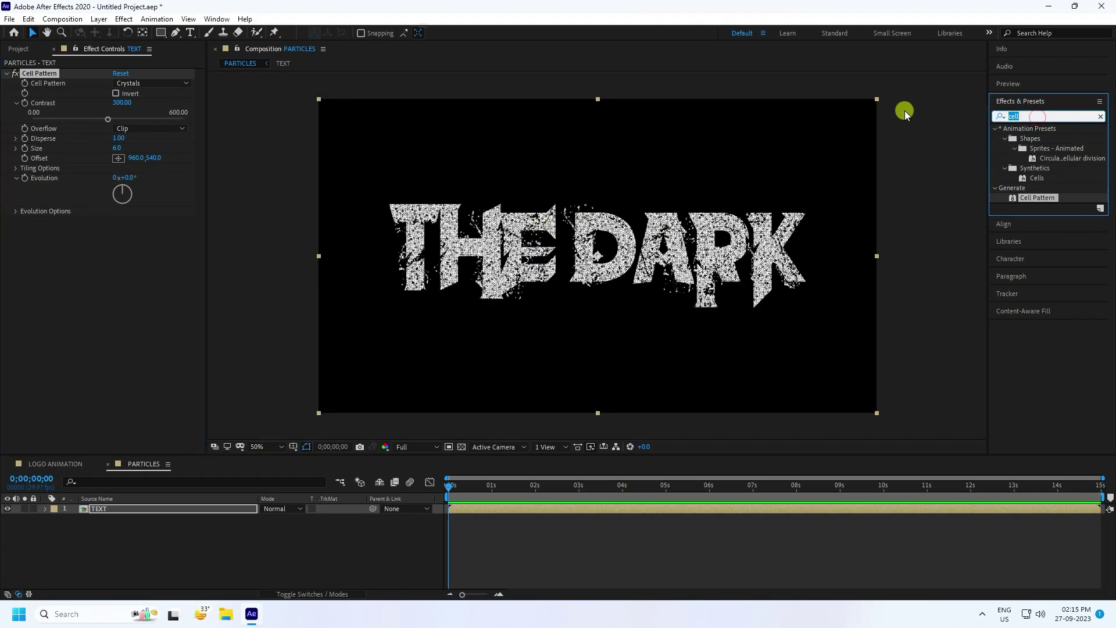
Step: Apply Colorama to the TEXT layer, tinting the crystal cells pink, yellow and red
text(colora)
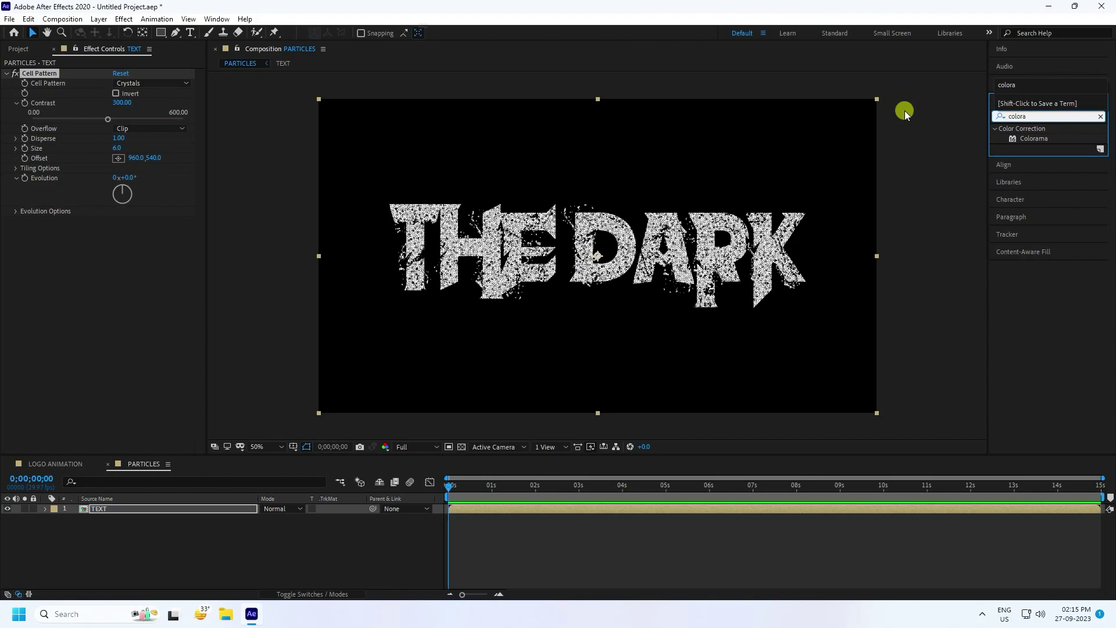
drag(1027, 138, 116, 291)
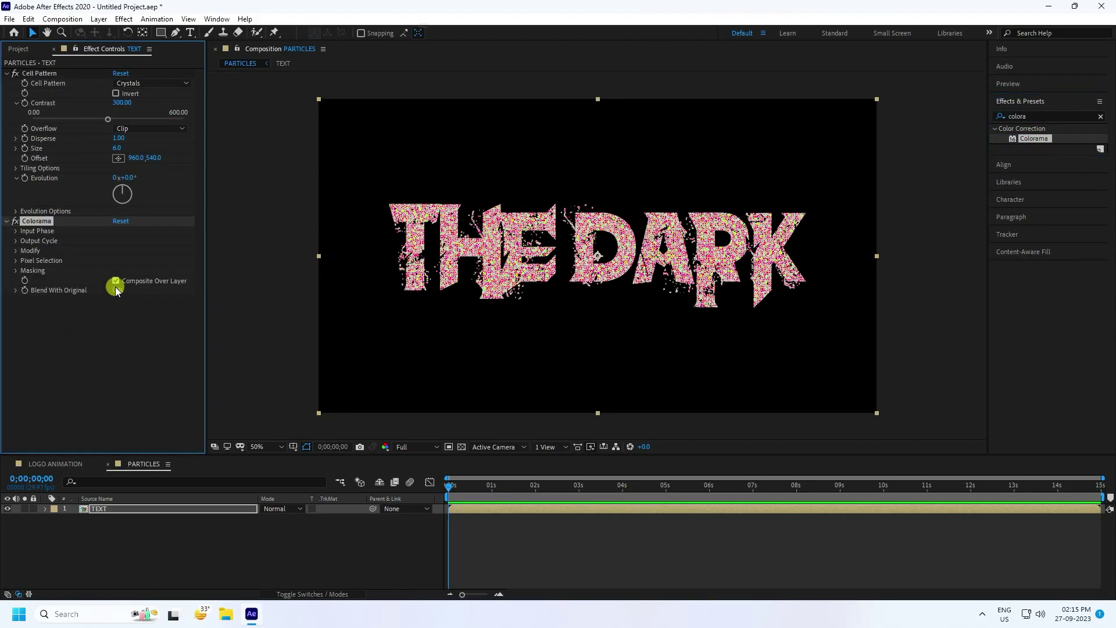
key(period)
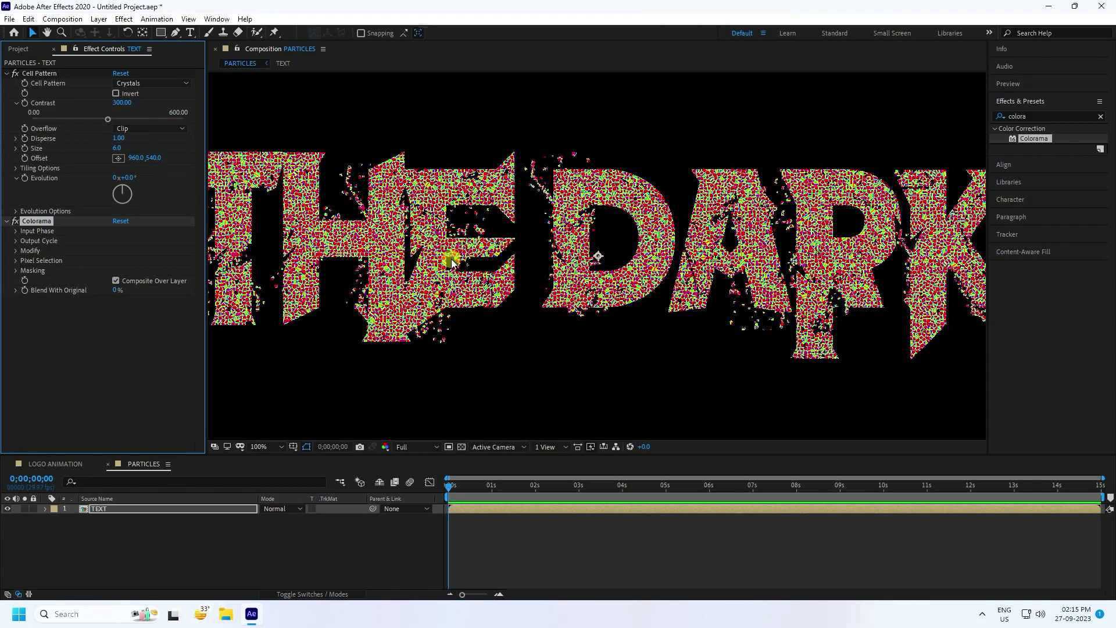
key(comma)
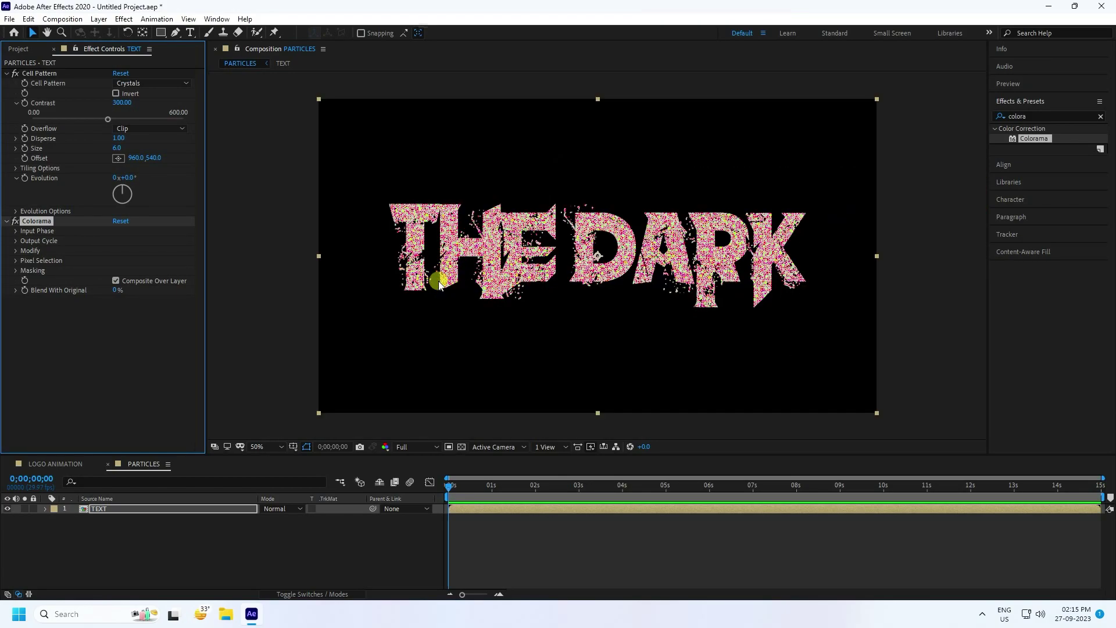
click(18, 50)
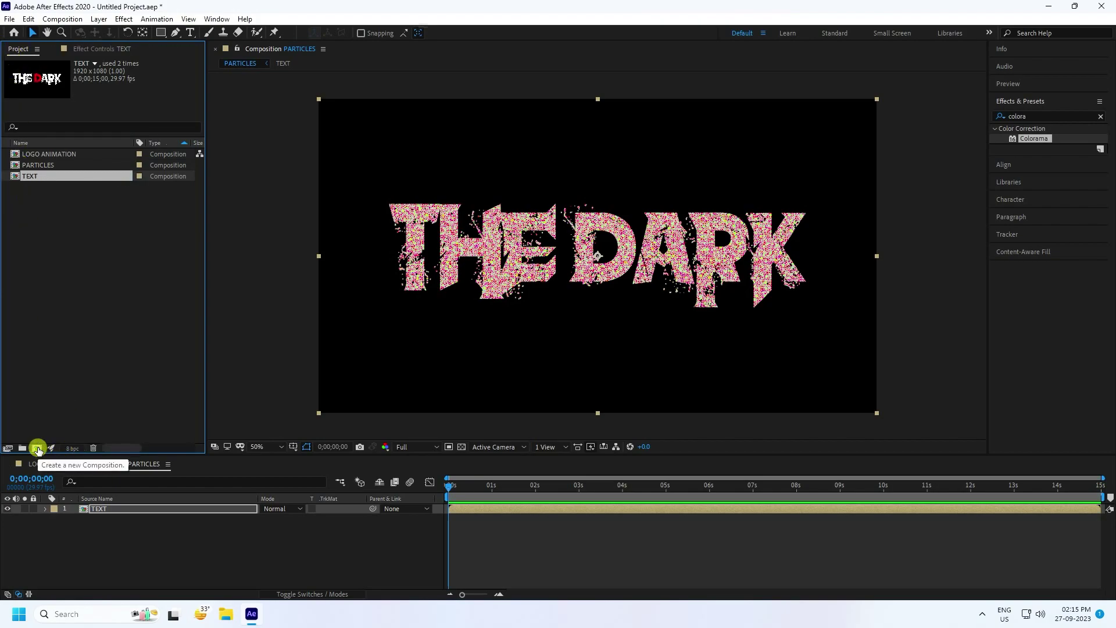
Step: Create a 1920×1080, 15-second MAP composition and add the TEXT comp to it
click(37, 448)
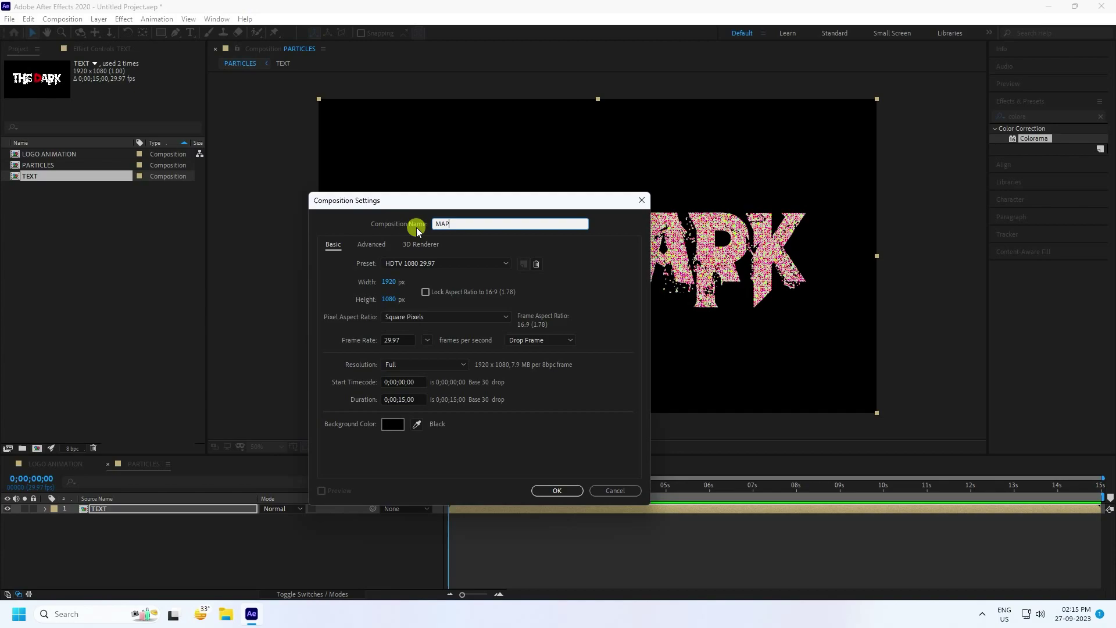
click(559, 490)
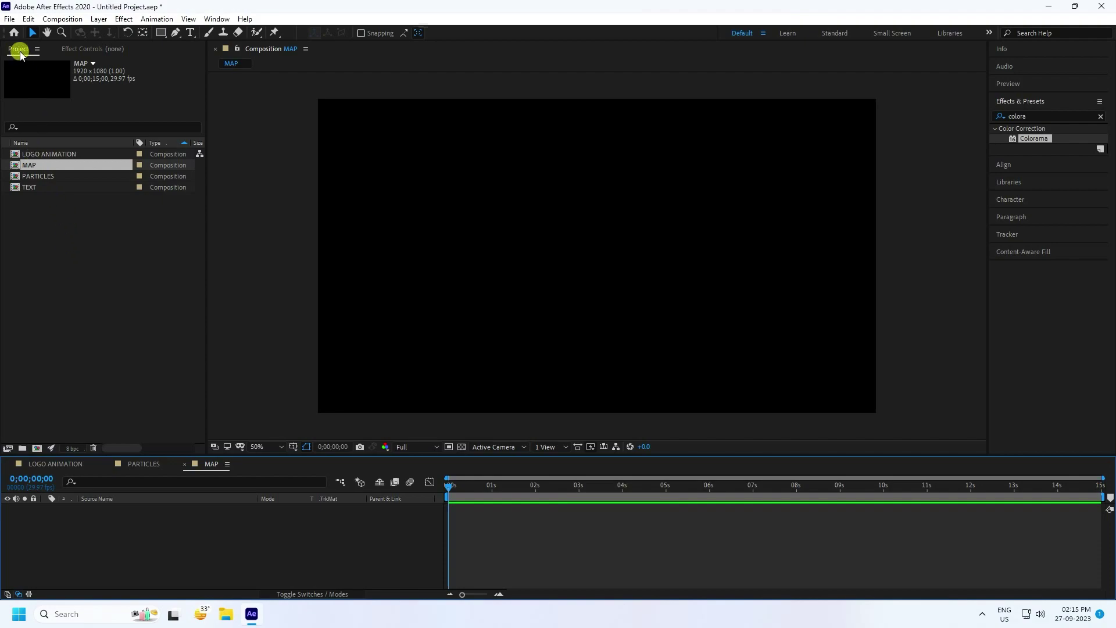
drag(32, 185, 94, 561)
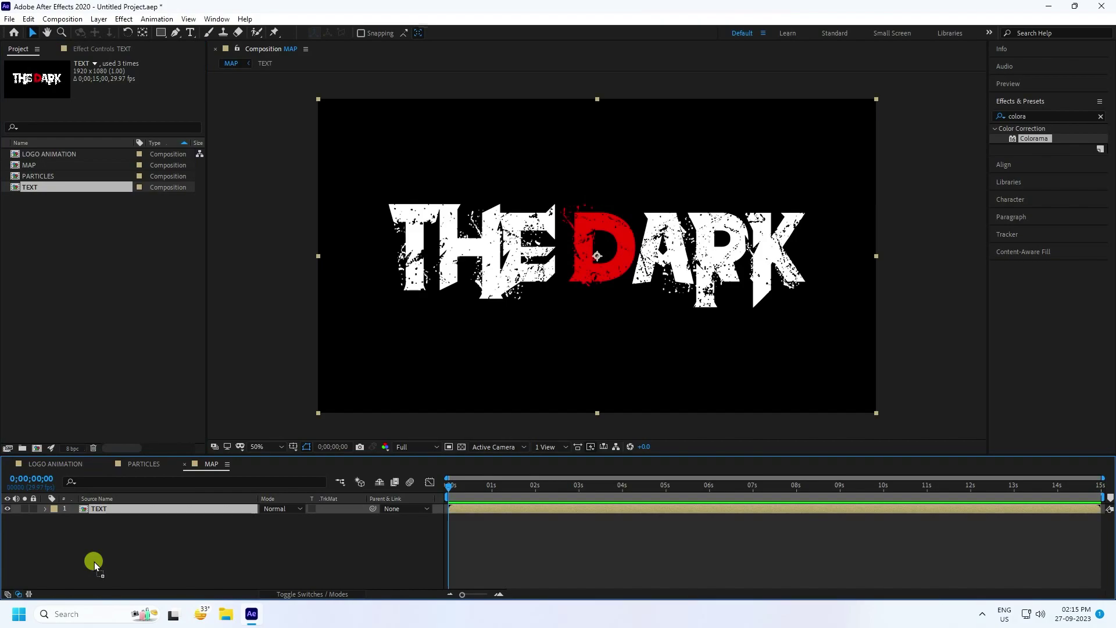
Step: Apply the Fractal Noise effect to the TEXT layer in MAP
click(1026, 116)
text(frac)
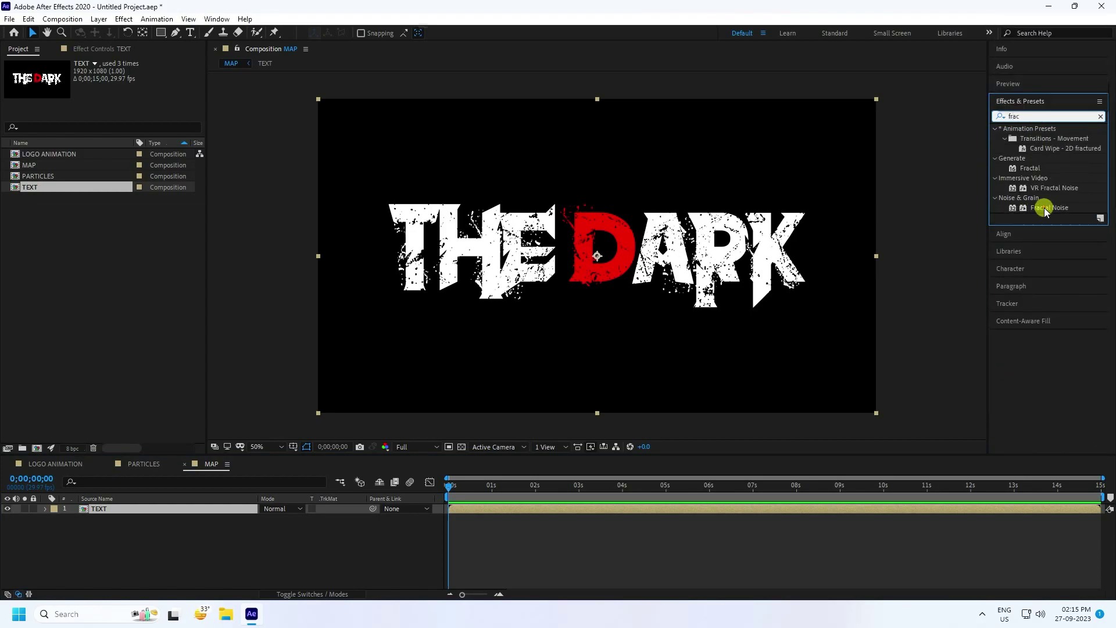
click(1046, 208)
drag(1044, 209, 114, 512)
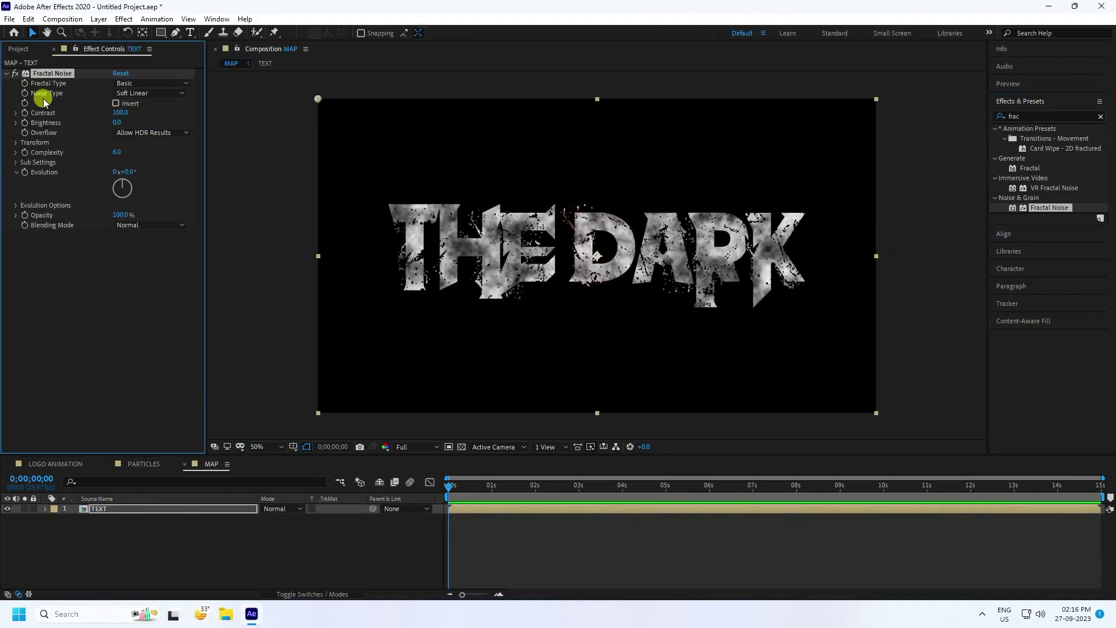
Step: Set the Fractal Noise contrast to 500 and its transform scale to 50
click(118, 113)
text(500)
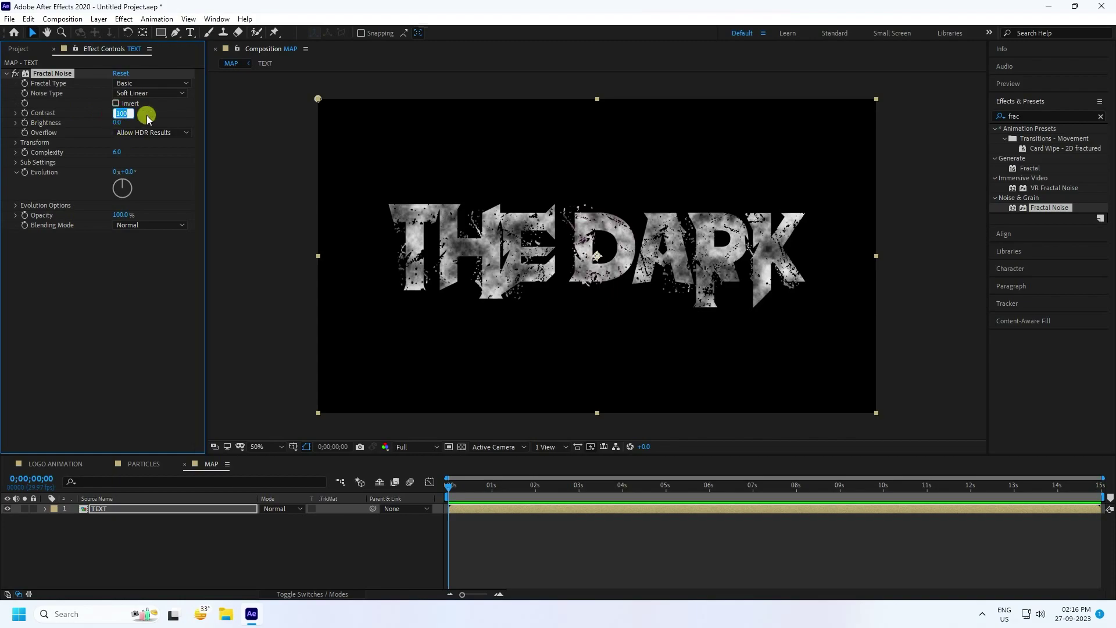
key(Return)
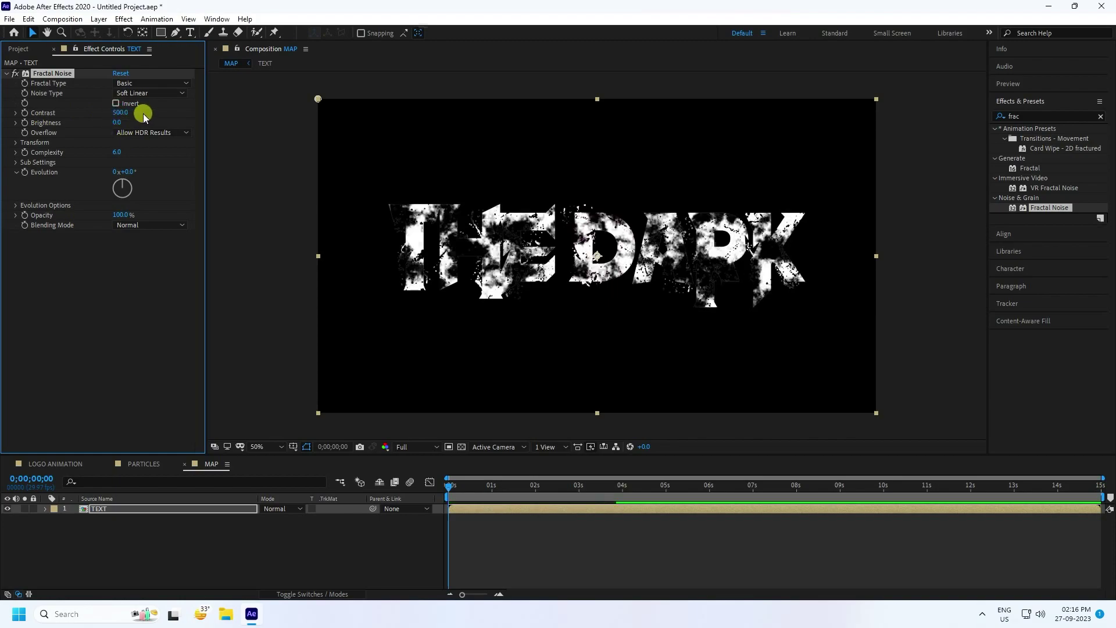
key(slash)
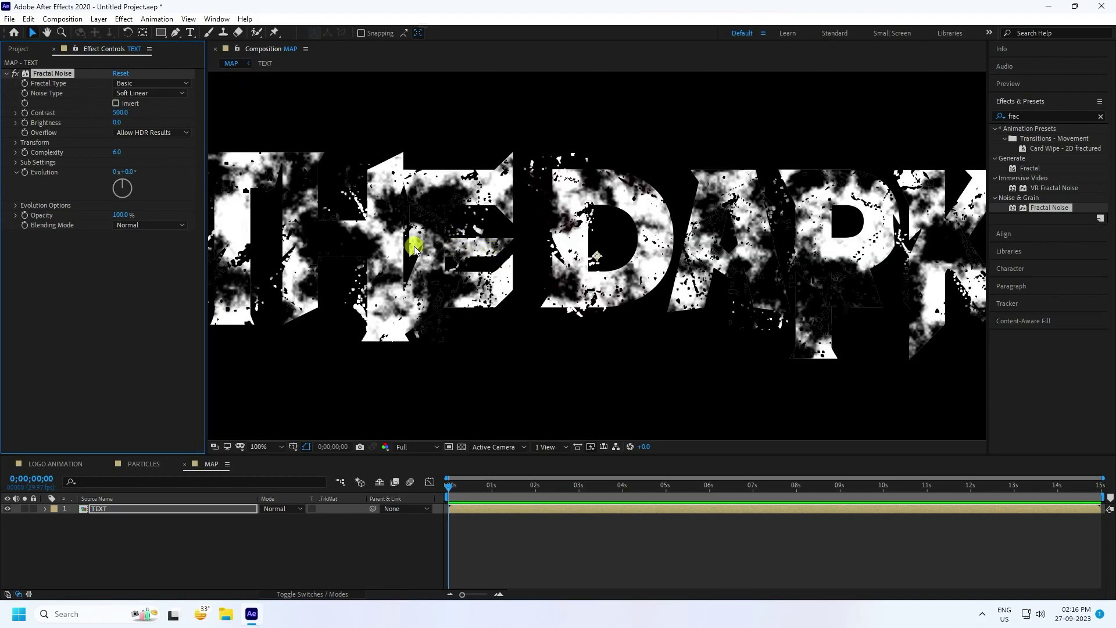
click(15, 143)
click(119, 172)
text(50)
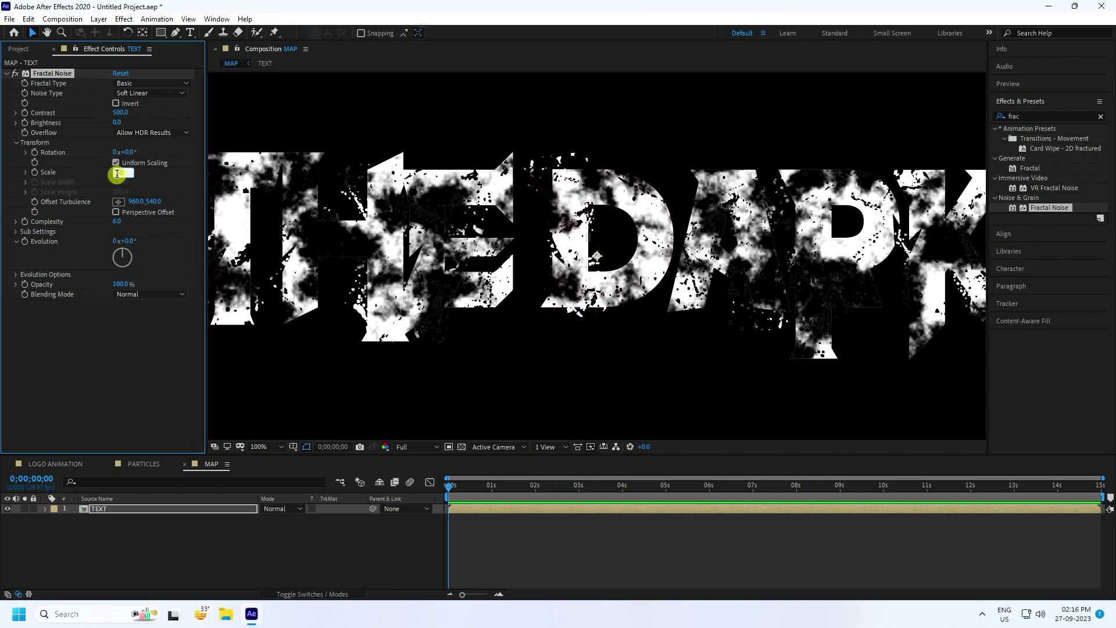
key(Return)
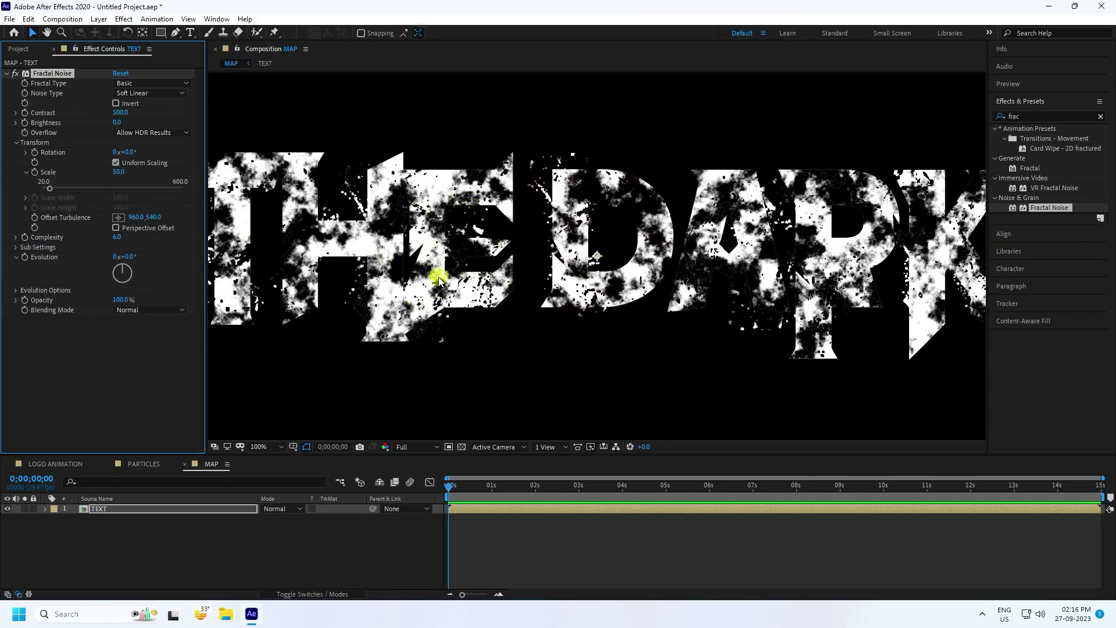
key(comma)
key(comma)
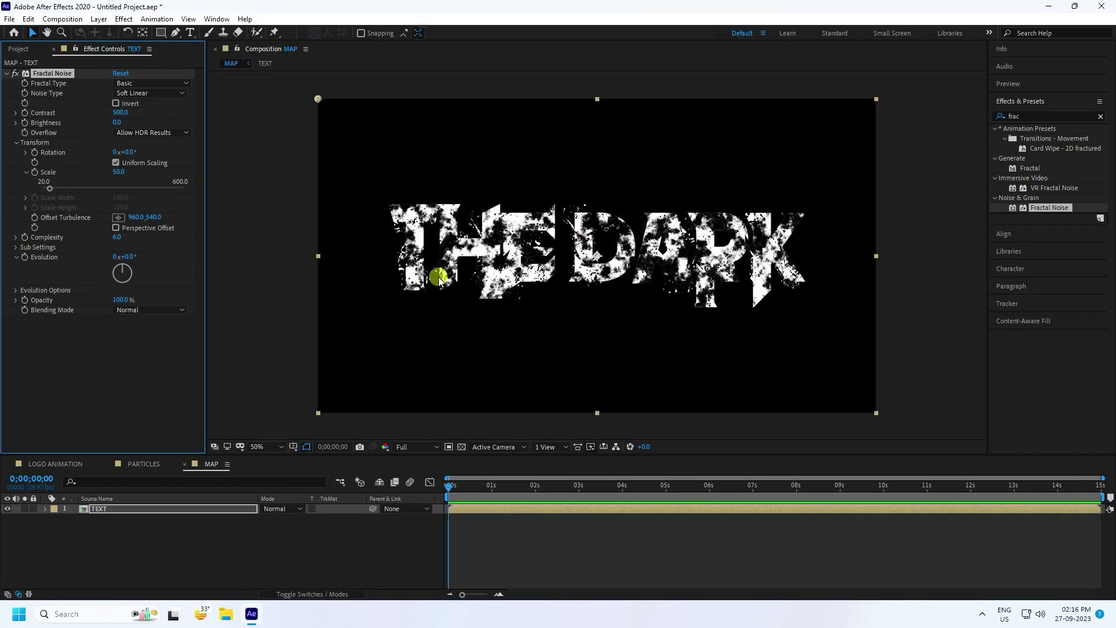
Step: Inspect MAP's noise texture at 100% zoom, then switch to the LOGO ANIMATION composition
click(137, 465)
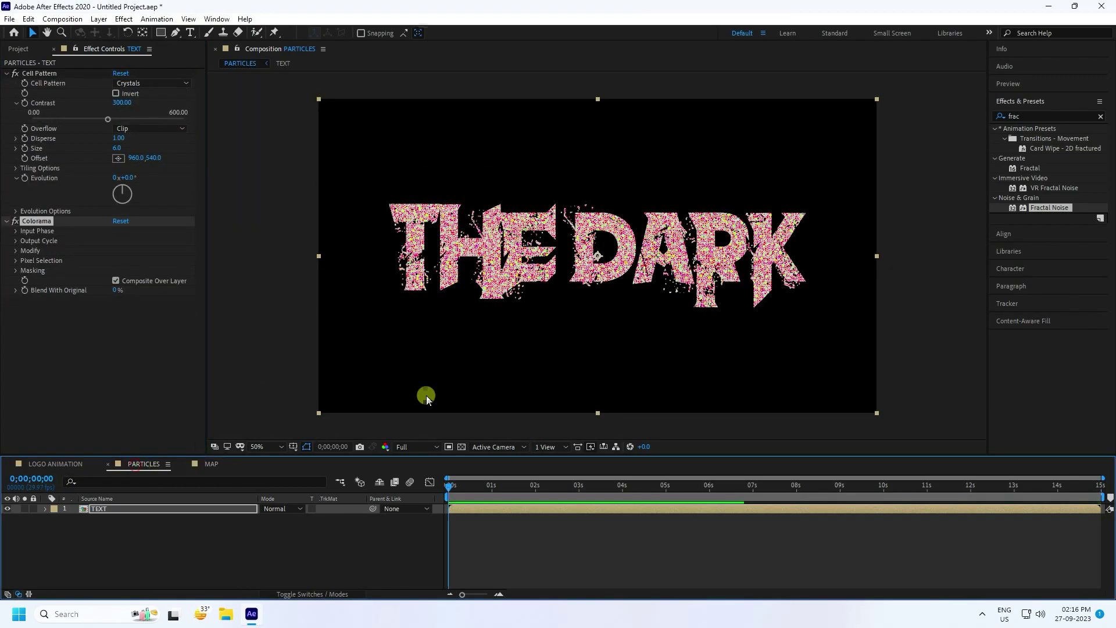
click(210, 459)
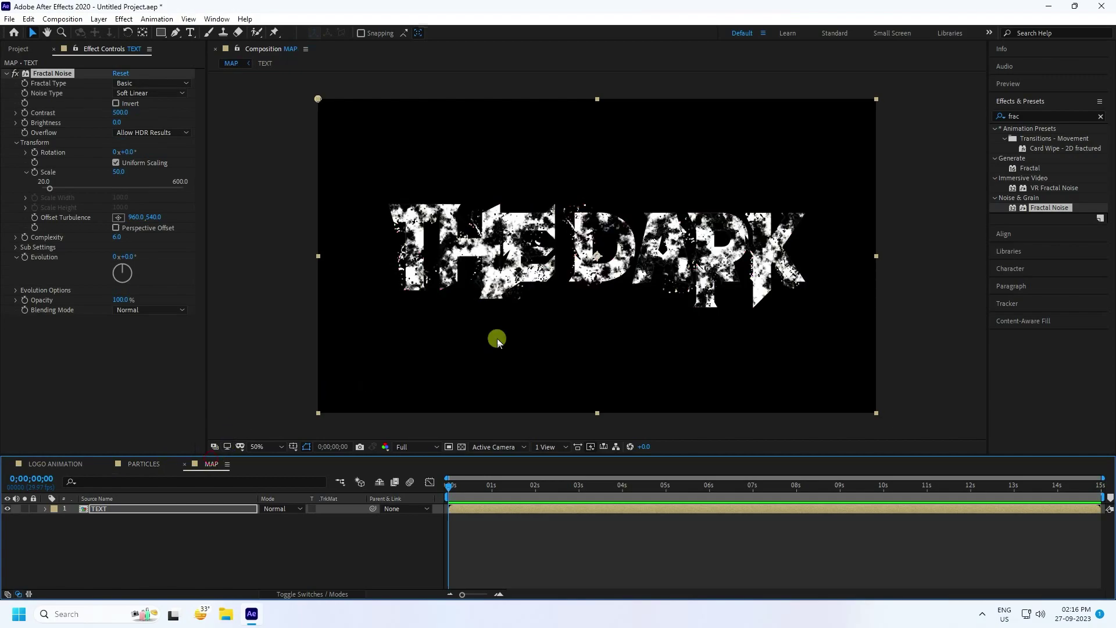
key(period)
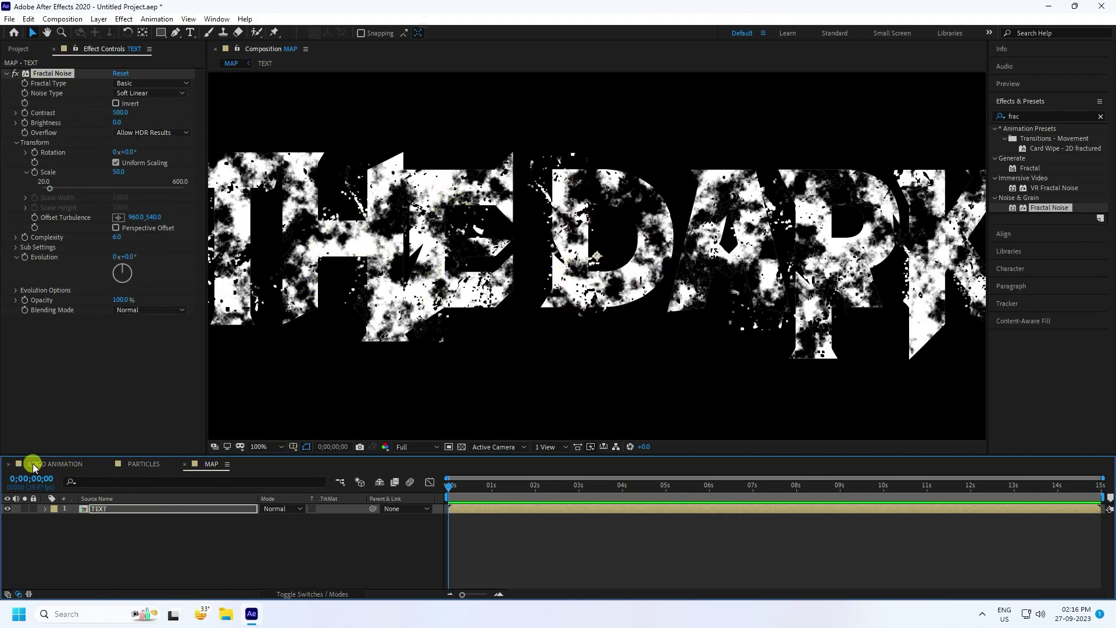
click(53, 464)
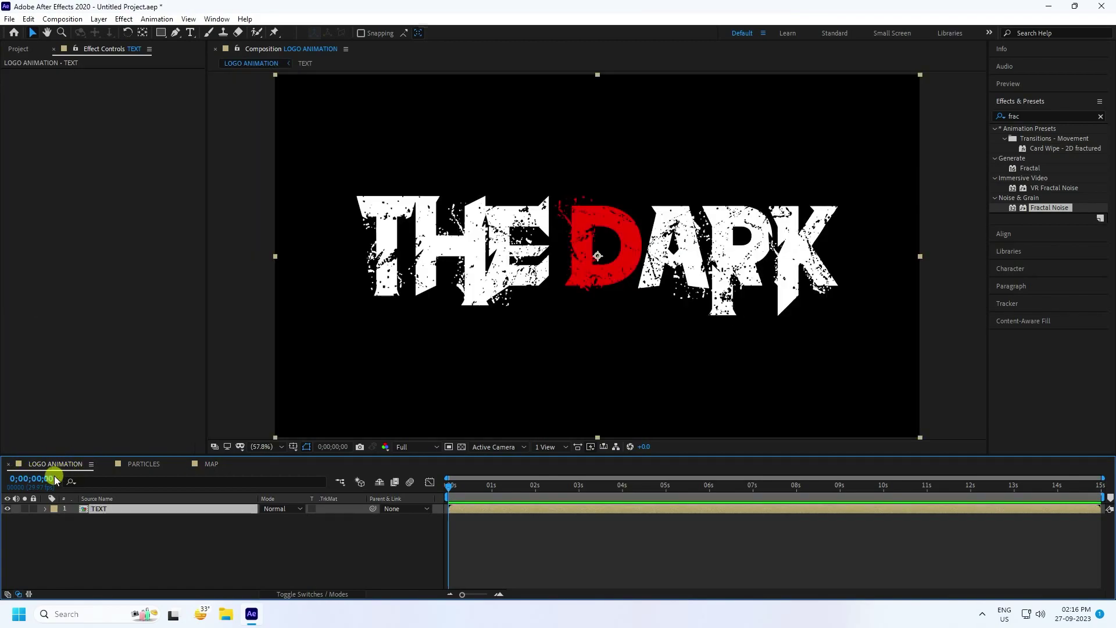
Step: Add the MAP and PARTICLES comps as layers below TEXT in LOGO ANIMATION
click(7, 50)
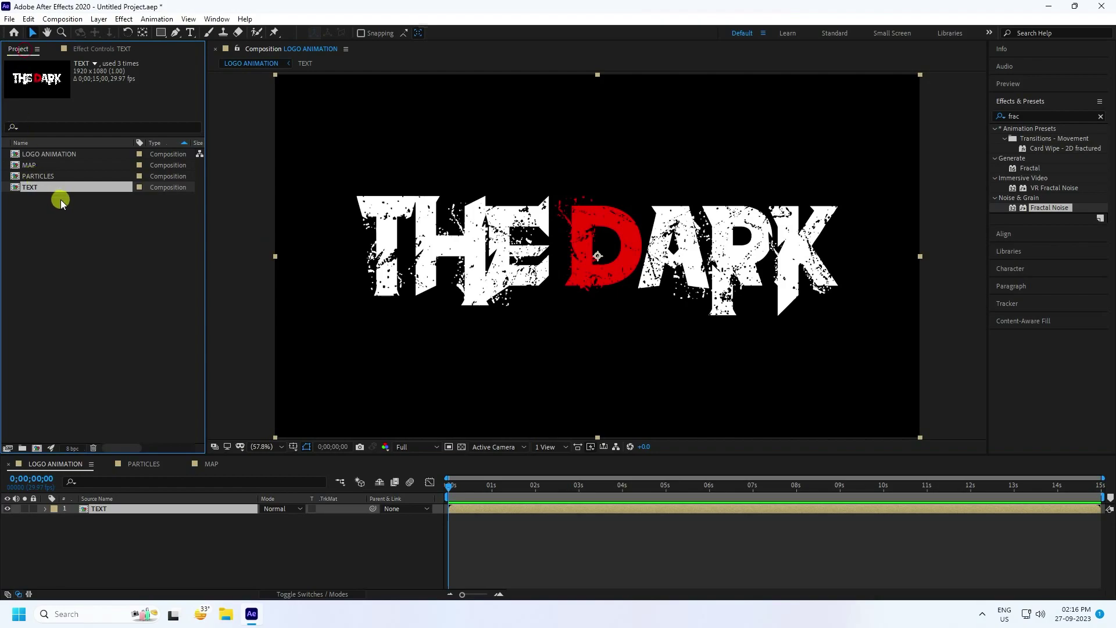
click(30, 166)
drag(21, 163, 122, 525)
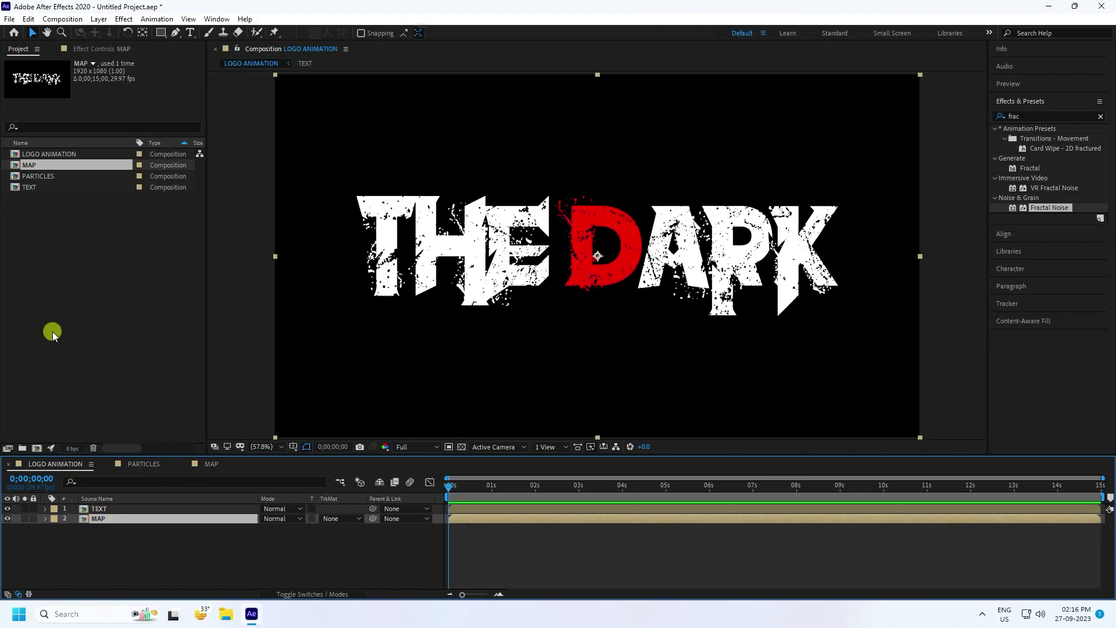
click(51, 179)
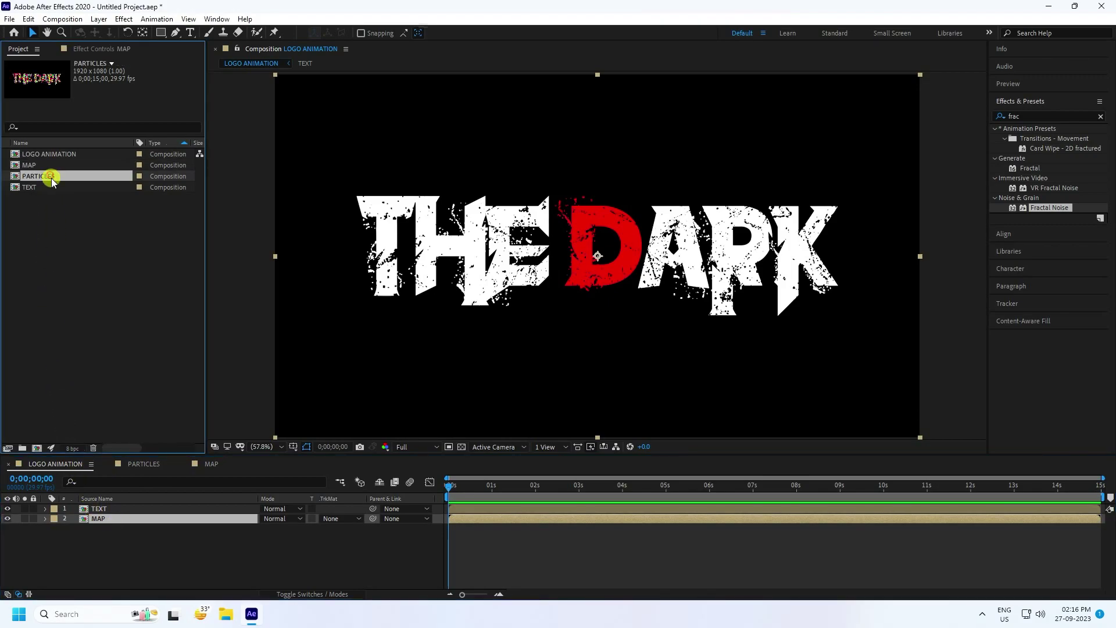
drag(51, 177, 127, 543)
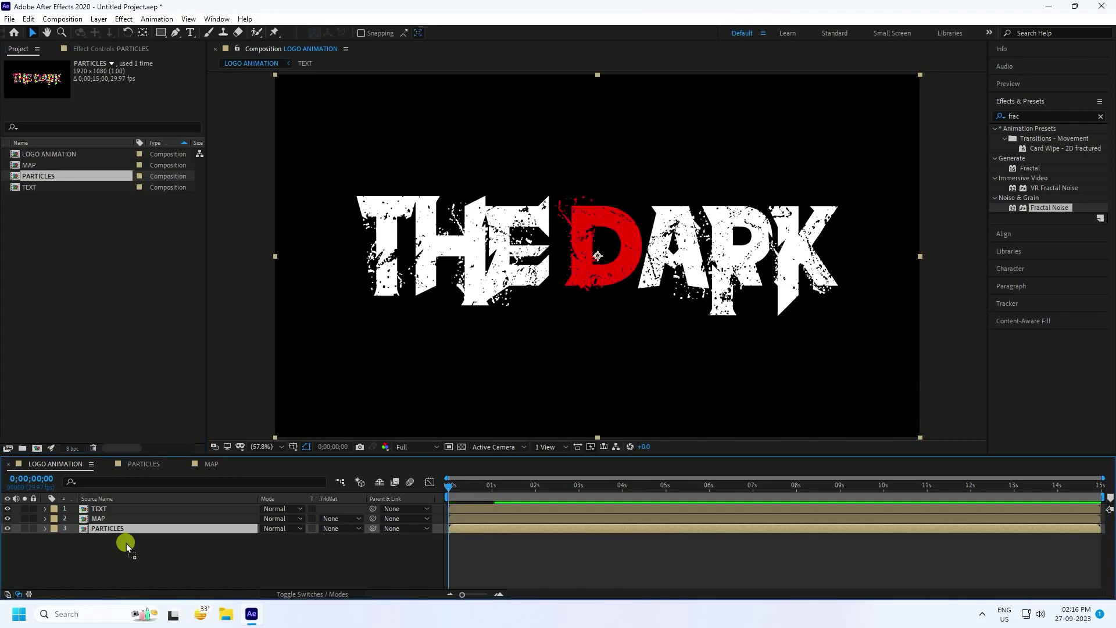
Step: Turn off visibility for the MAP and PARTICLES layers
click(91, 571)
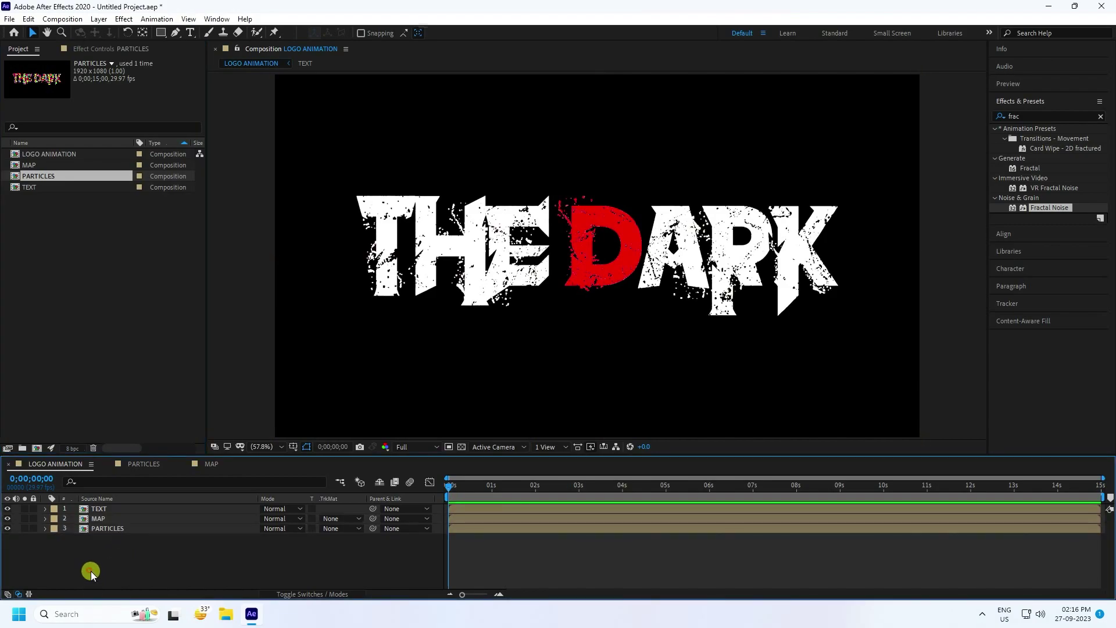
click(9, 529)
click(96, 509)
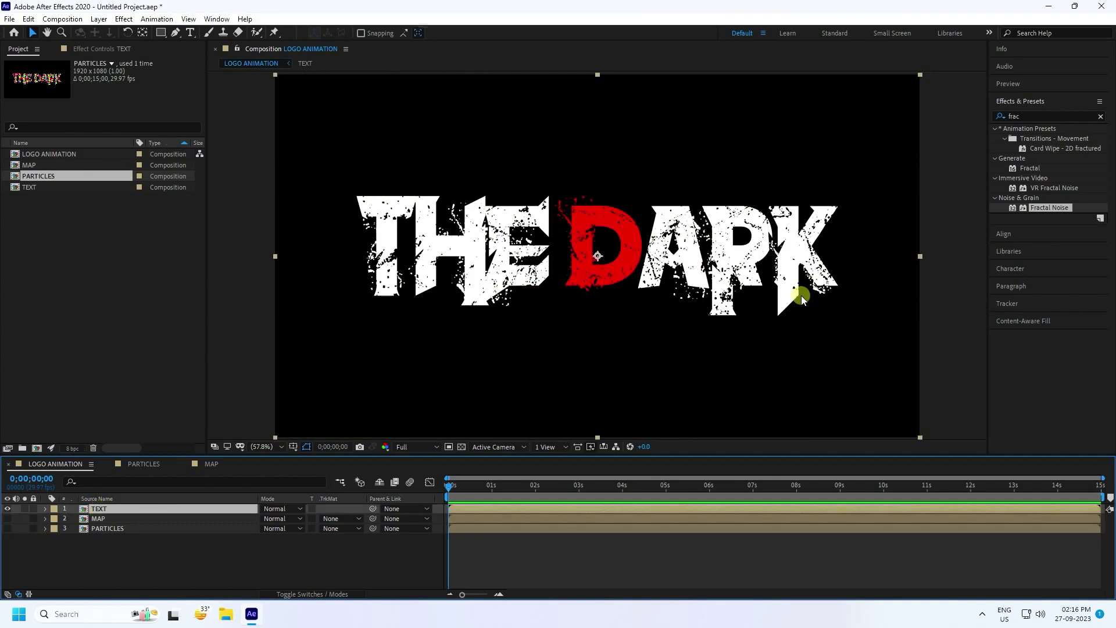
Step: Apply Shatter to the TEXT layer and set its View to Rendered
double_click(1029, 116)
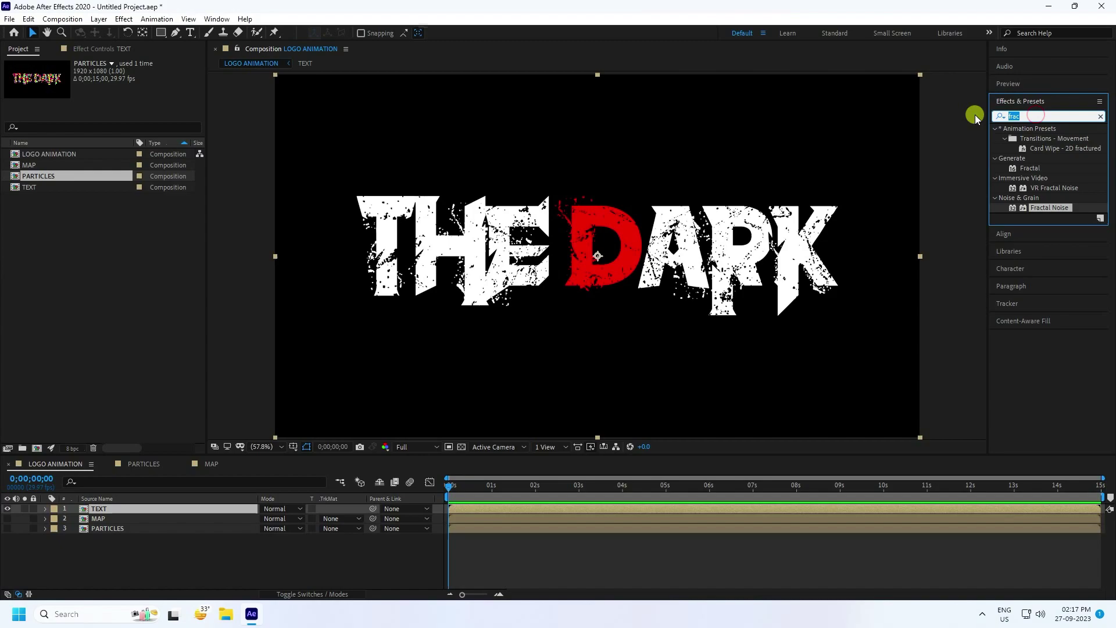
text(shatt)
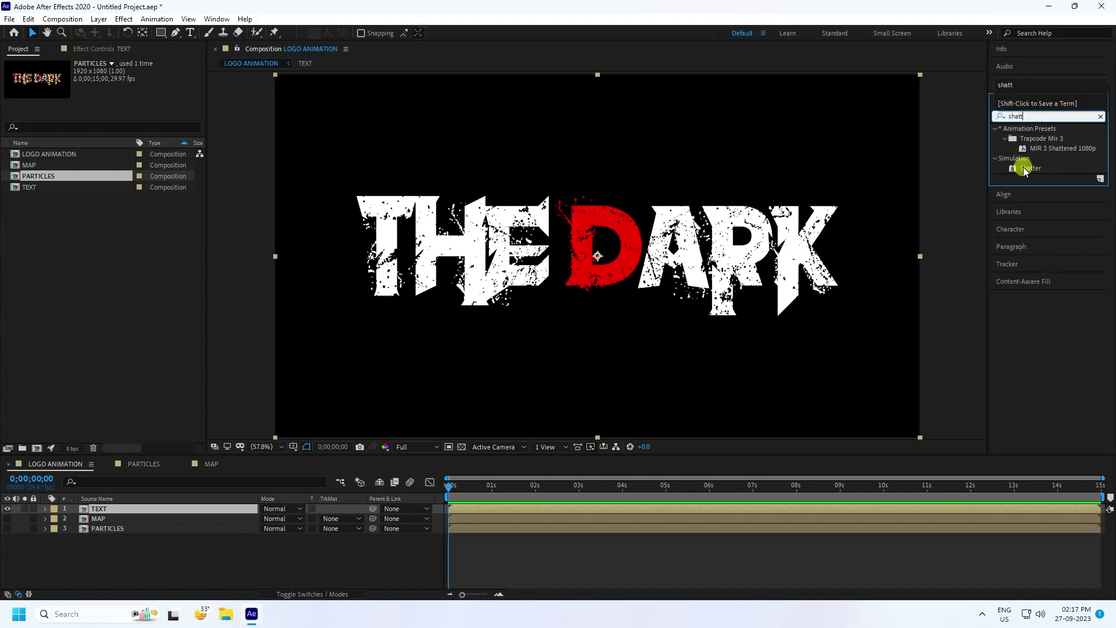
drag(1028, 169, 102, 509)
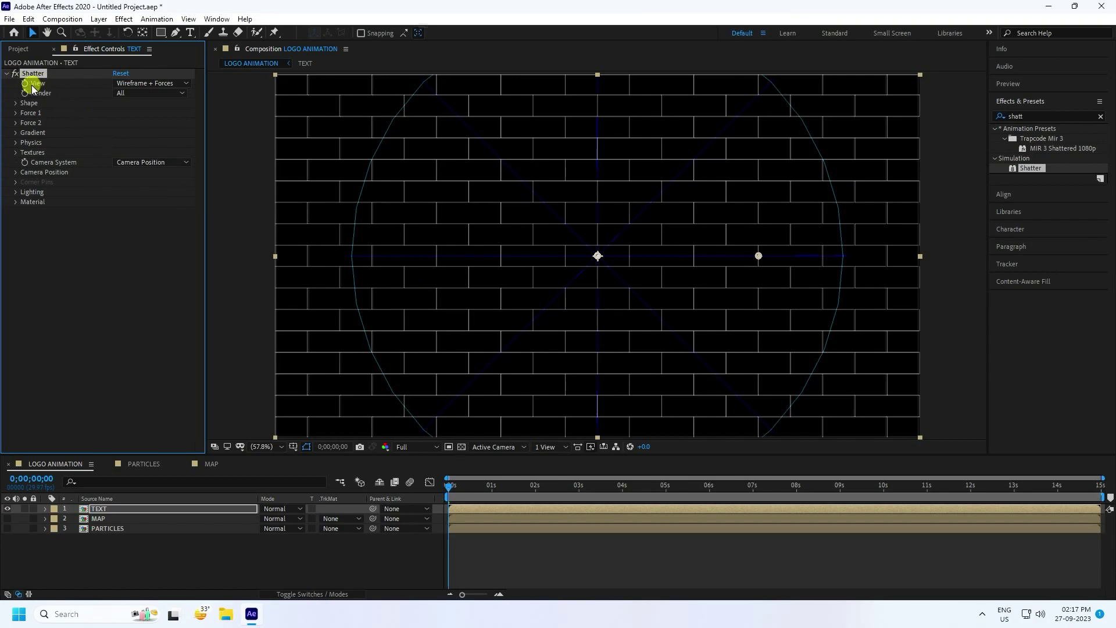
click(133, 84)
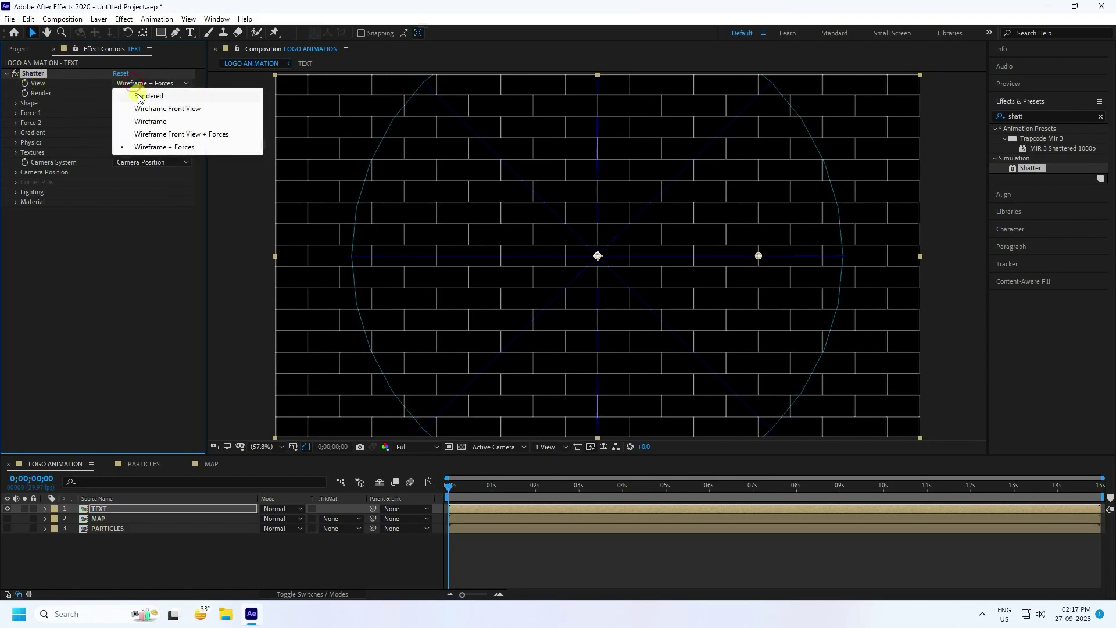
click(138, 96)
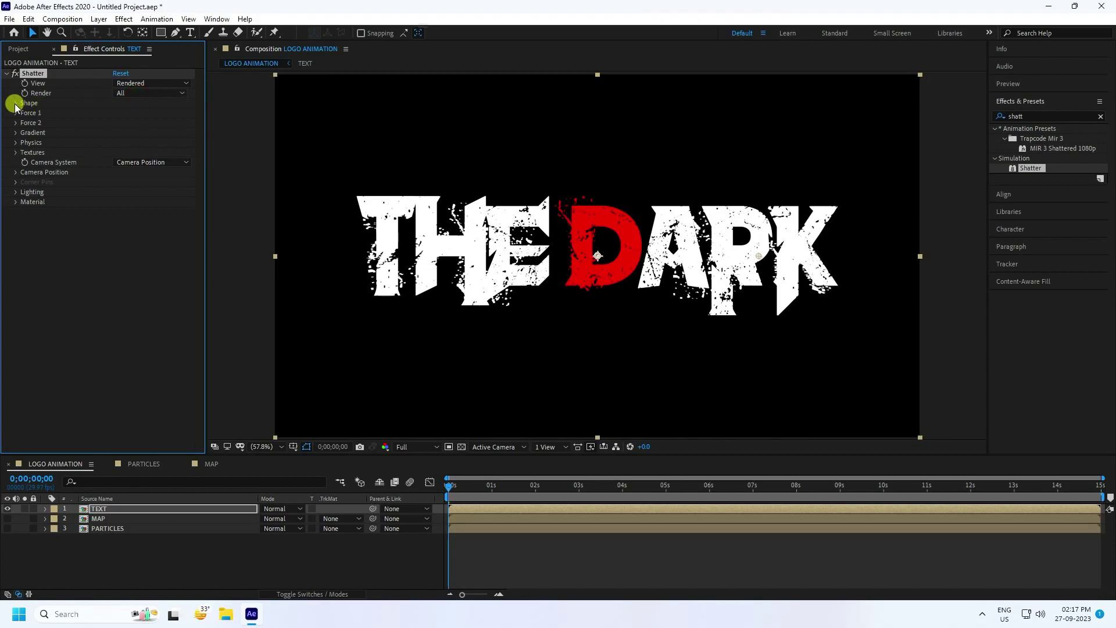
Step: Set the Shatter pattern to Custom, using the PARTICLES layer as the custom shatter map
click(15, 103)
click(140, 110)
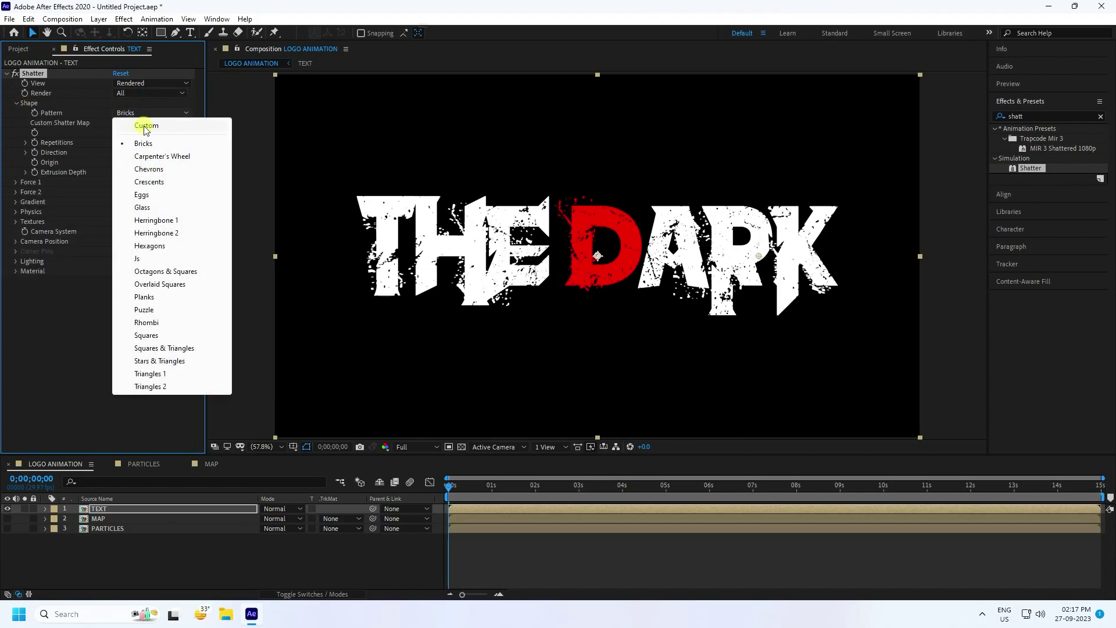
click(156, 128)
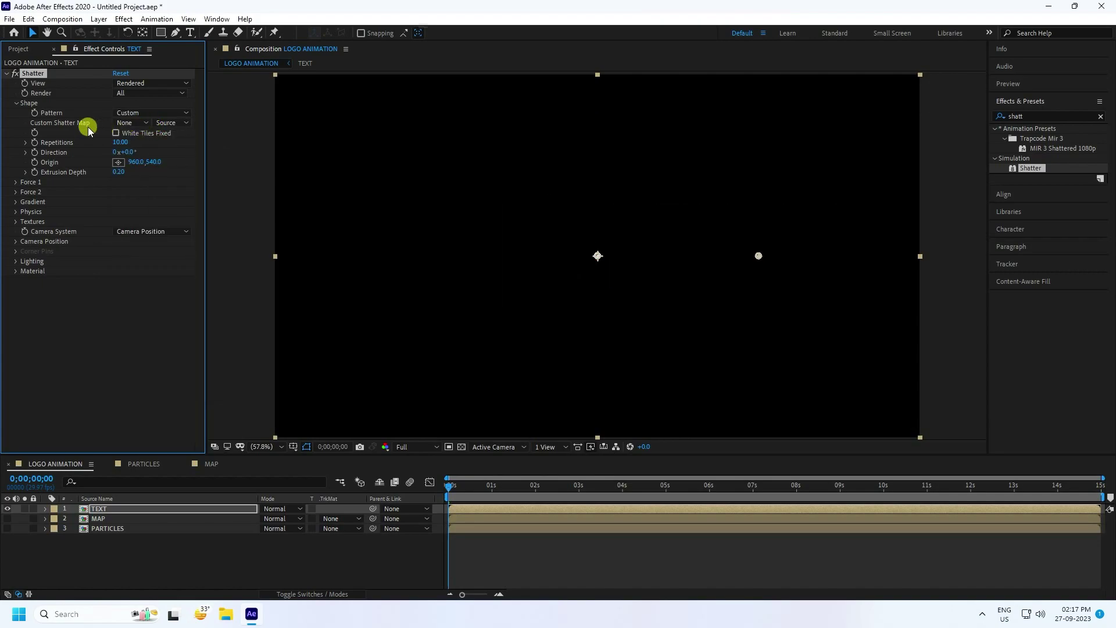
click(128, 122)
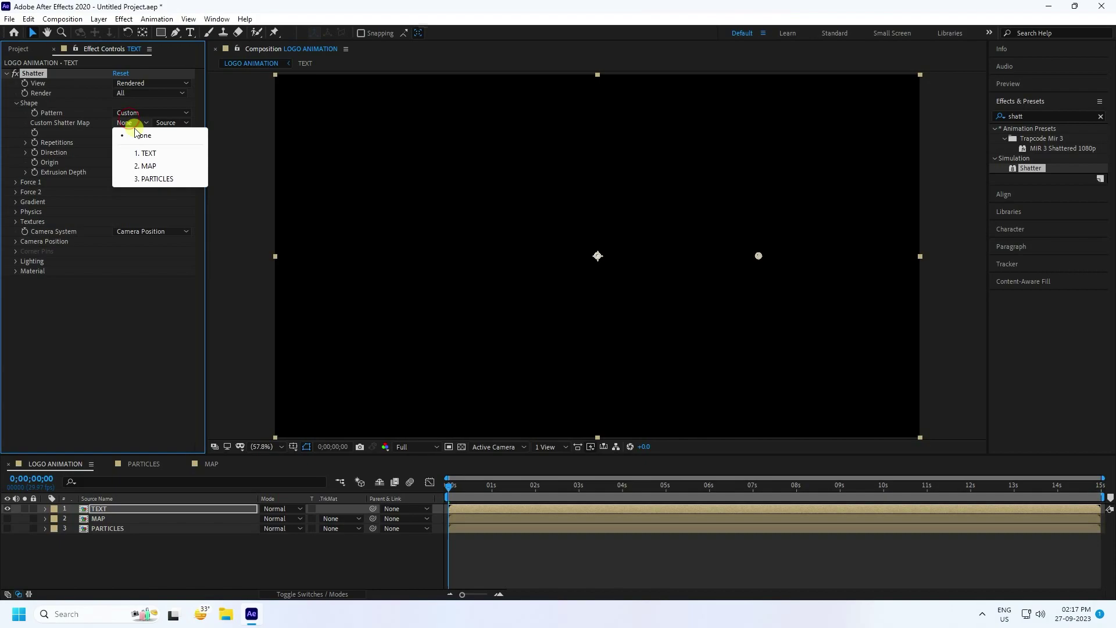
click(150, 179)
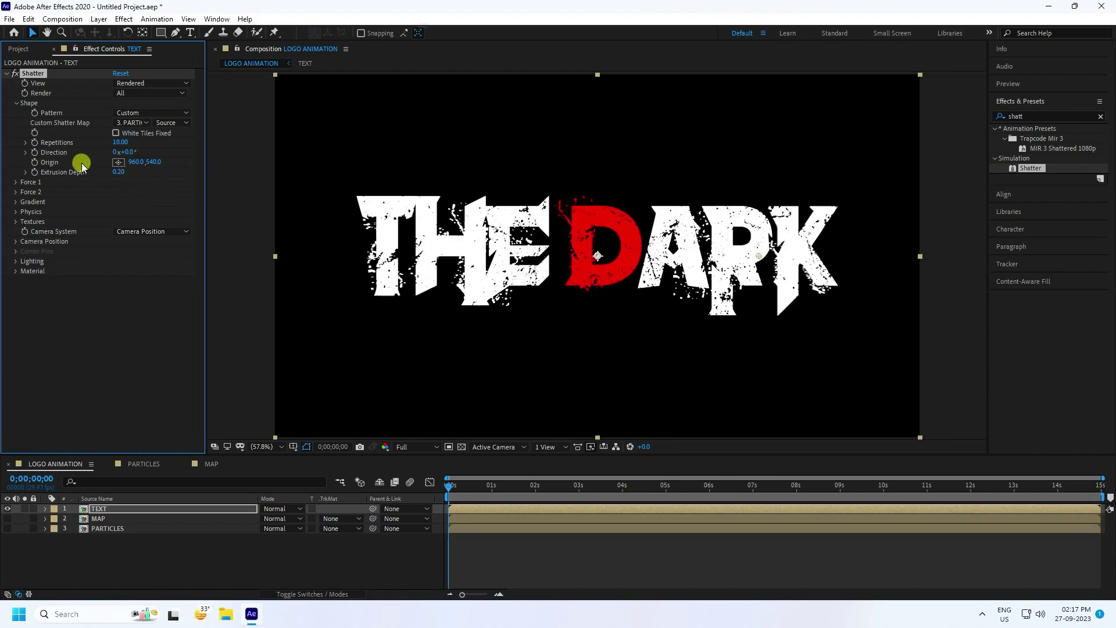
Step: Set Shatter Repetitions to 3 and Extrusion Depth to 0
click(120, 142)
text(3)
key(Return)
click(118, 172)
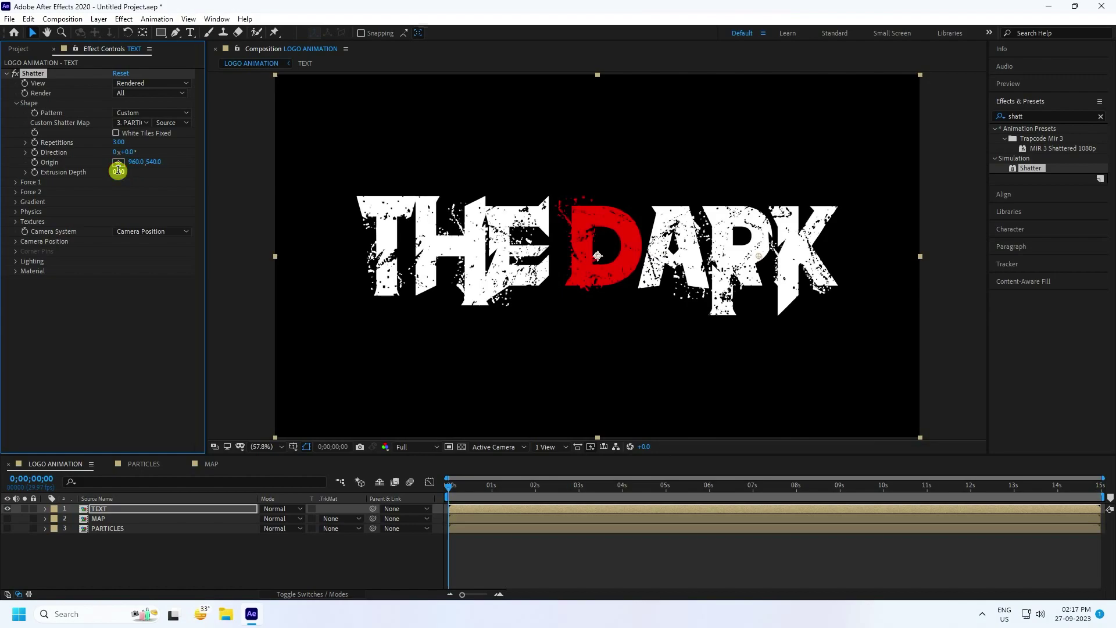
click(16, 181)
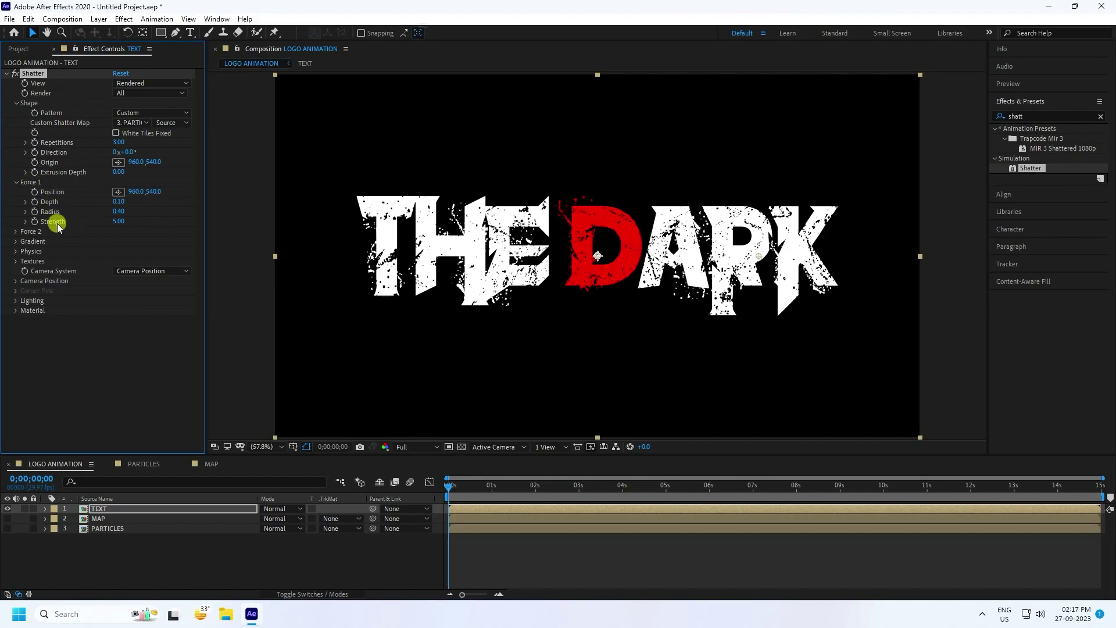
Step: Set Force 1 strength to 0, and Force 2 radius 0.50 with strength -0.10
click(119, 221)
text(0)
key(Return)
click(16, 232)
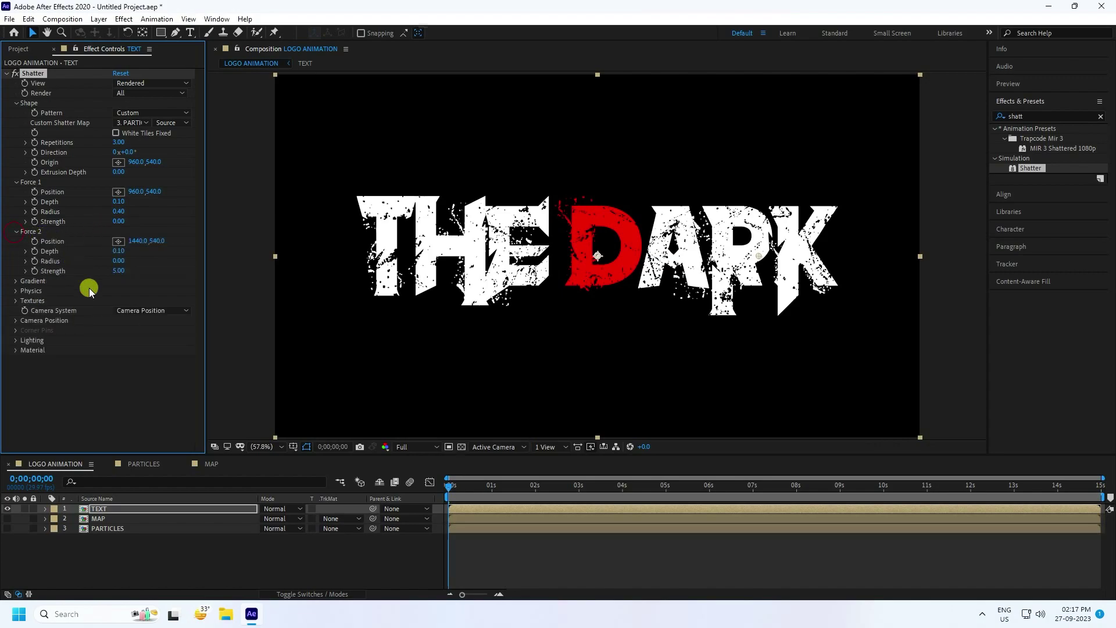
click(119, 260)
text(0.5)
key(Return)
click(120, 271)
Step: Choose MAP as the Shatter gradient layer
click(16, 281)
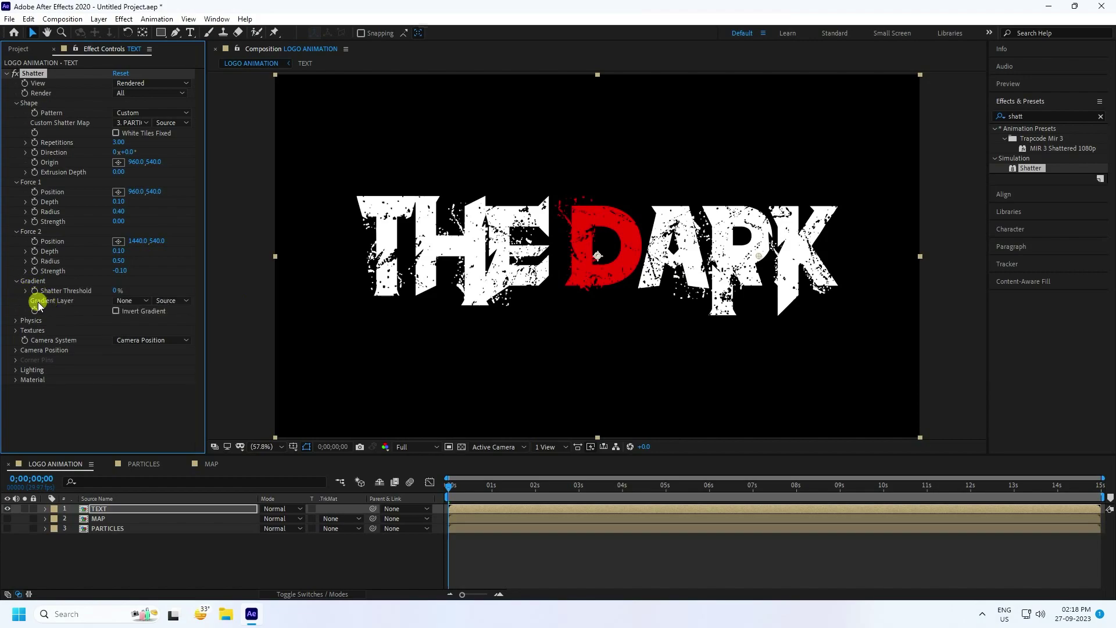
click(134, 301)
click(141, 344)
Step: Set Shatter Physics to rotation speed 1.00, randomness 0.50 and gravity about 0.09
click(16, 320)
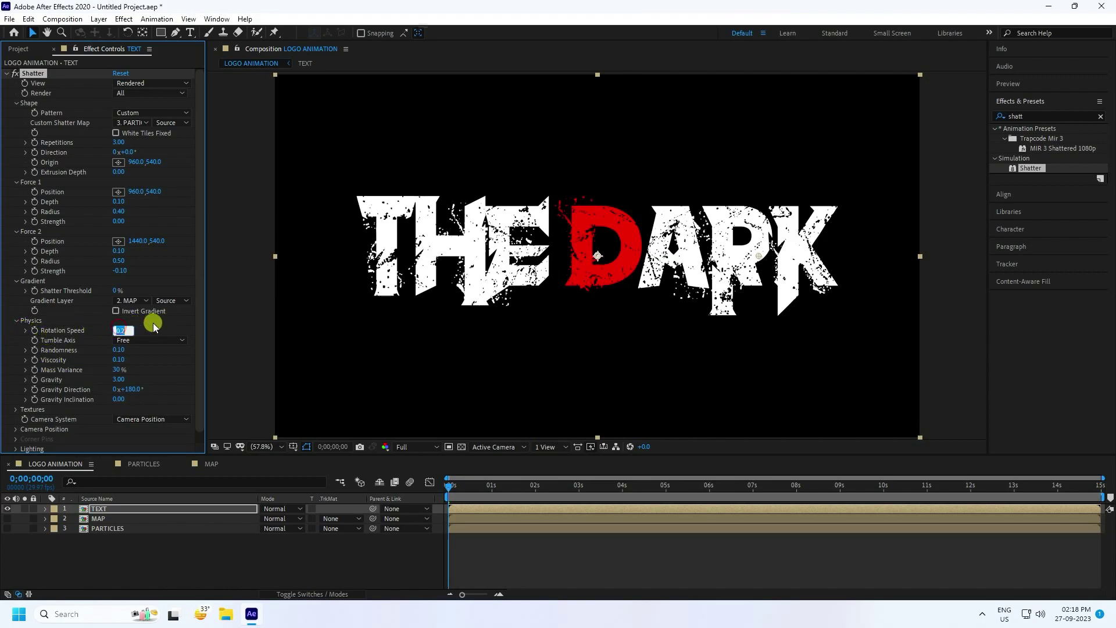
key(Return)
click(119, 351)
click(118, 379)
text(0)
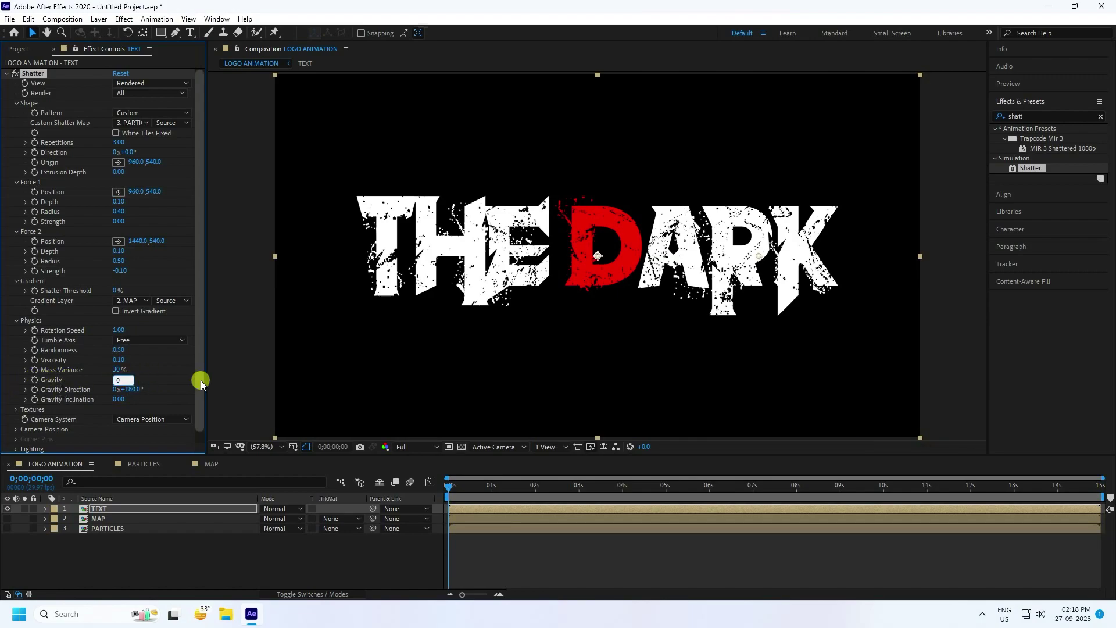
text(.1)
key(Return)
click(119, 381)
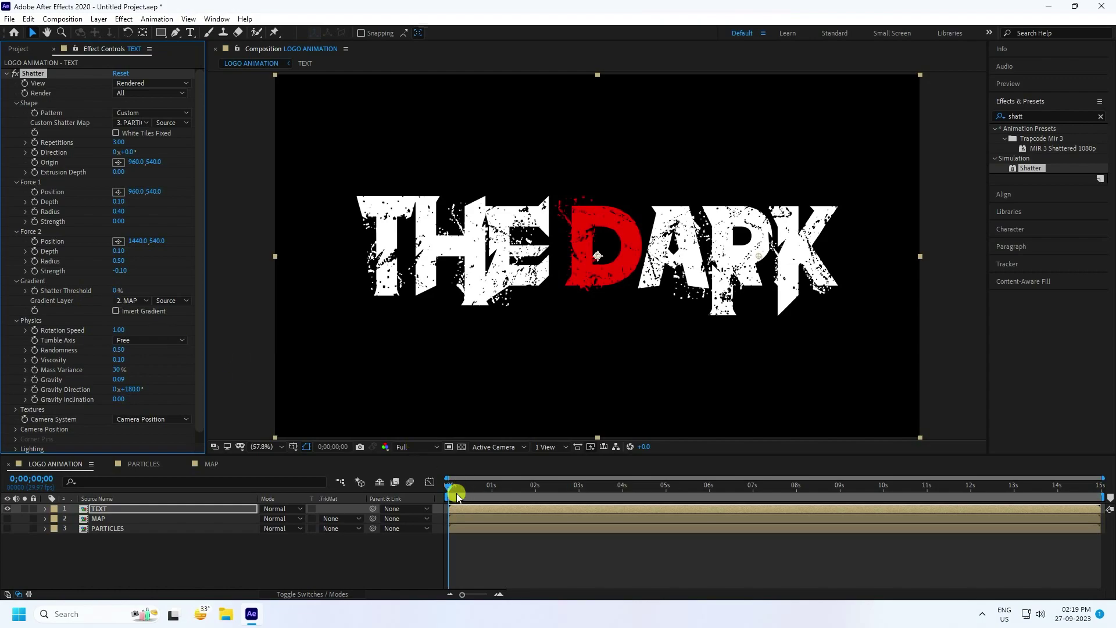
Step: Keyframe Shatter Threshold at 0% near the start and 100% at about 8 seconds
drag(448, 485, 466, 491)
click(41, 483)
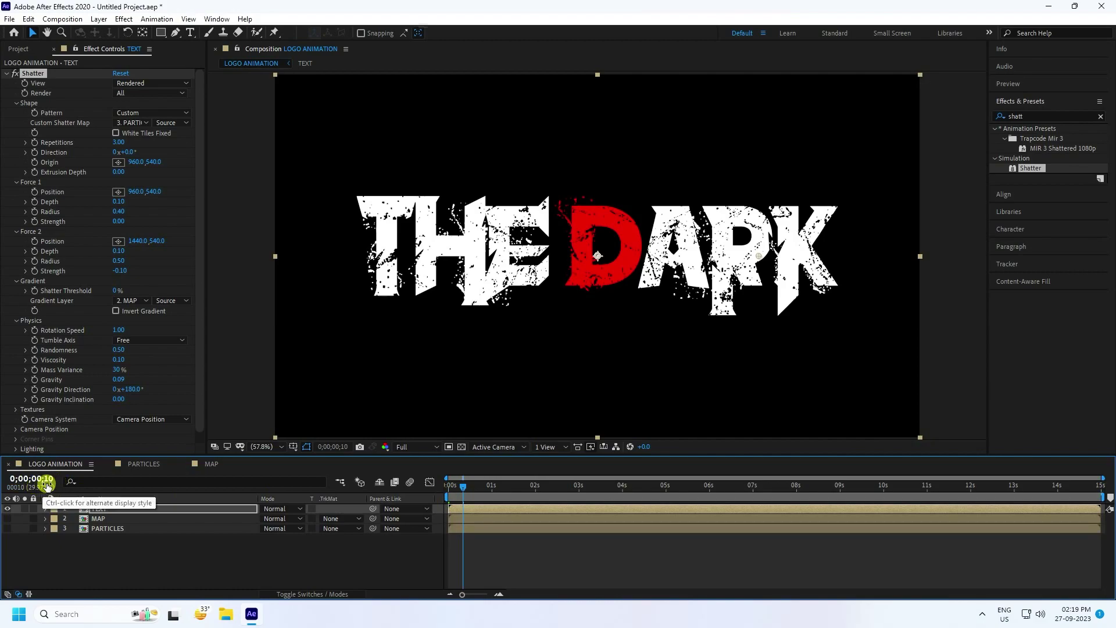
click(34, 290)
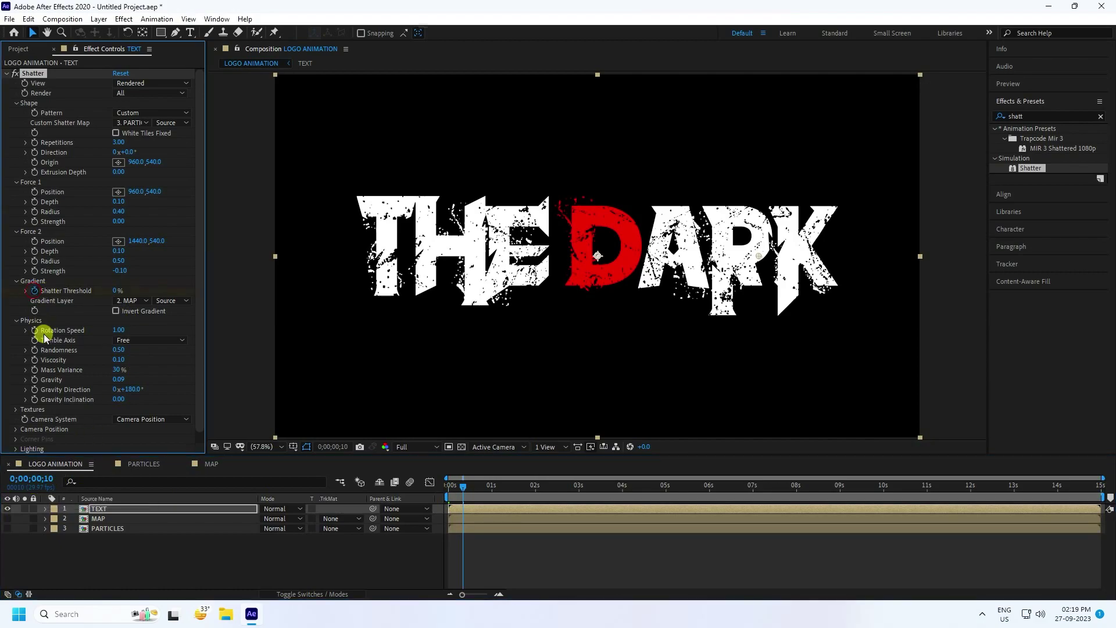
drag(463, 485, 795, 507)
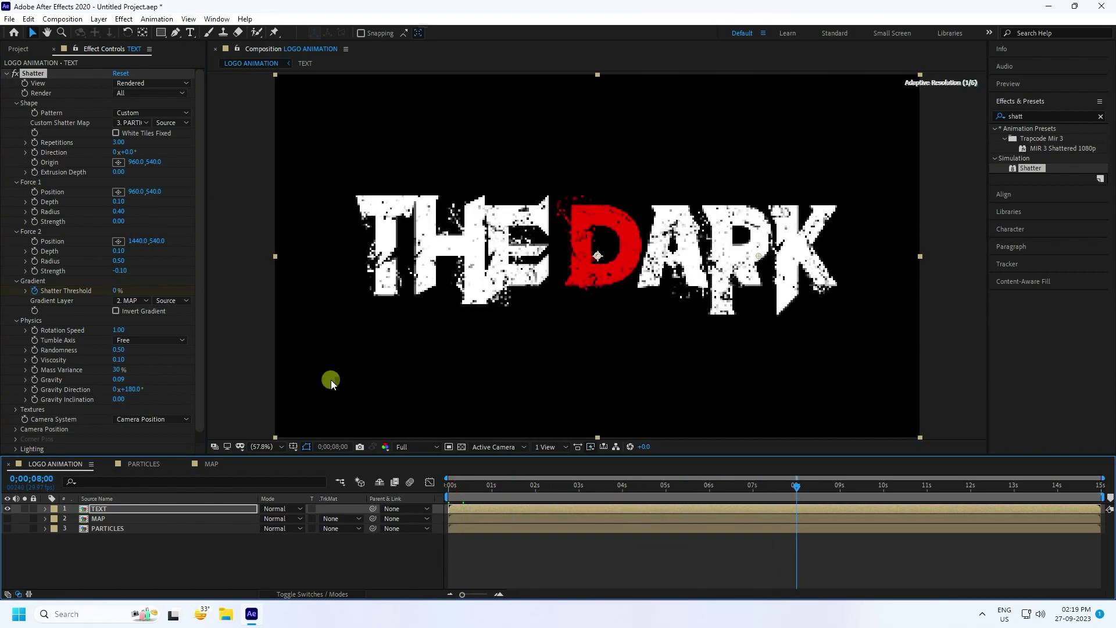
drag(115, 290, 224, 313)
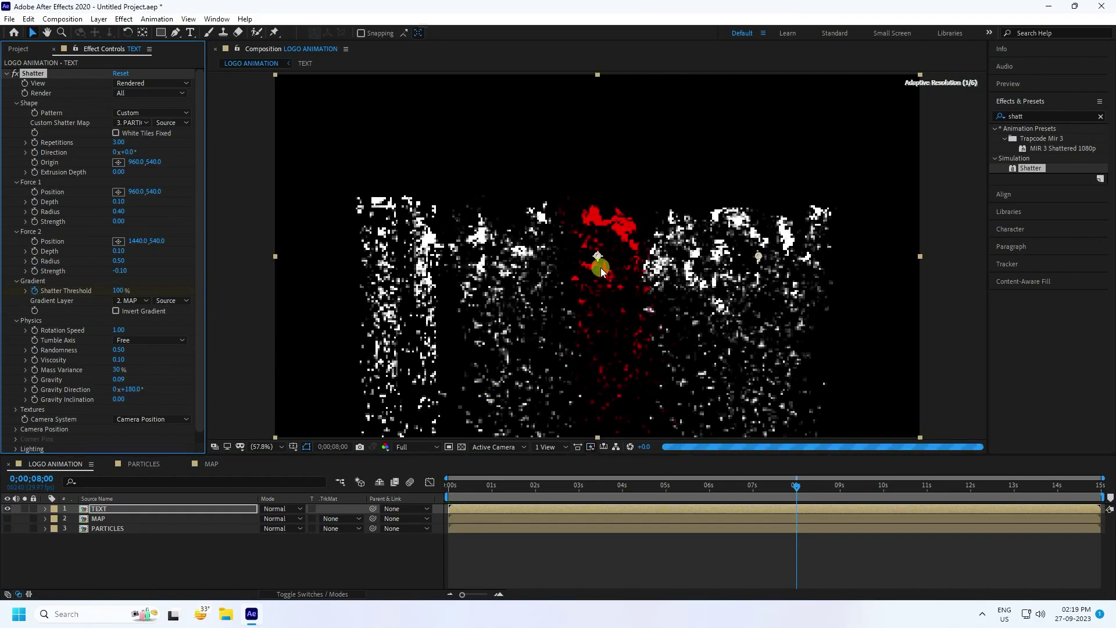
Step: Inspect the shattered frame at 100% zoom, back to 50%, then return to frame 0
key(slash)
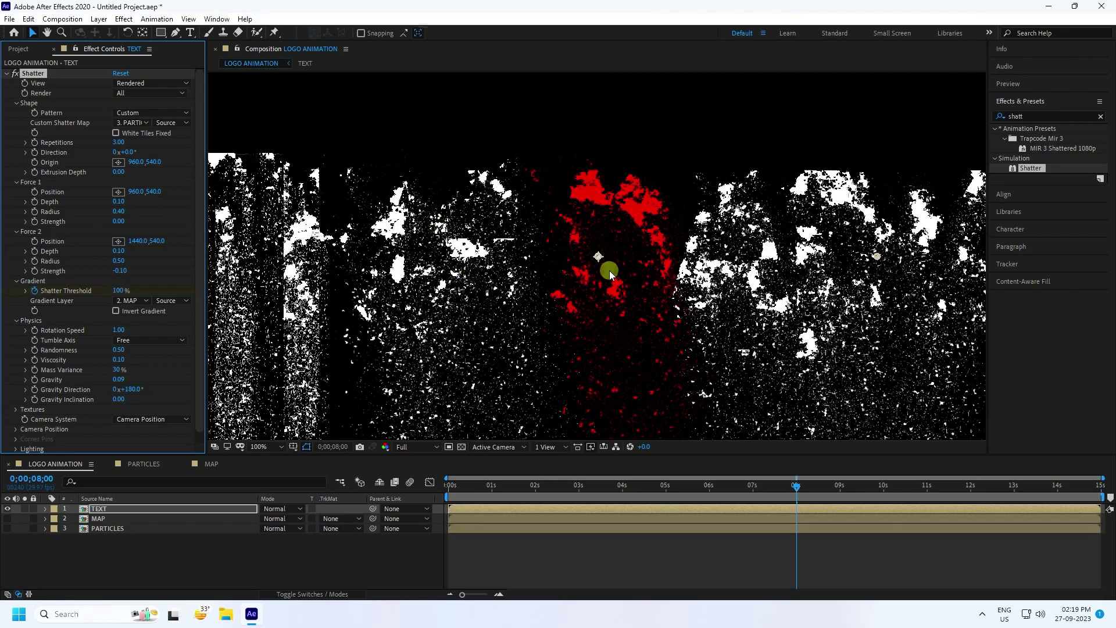
key(comma)
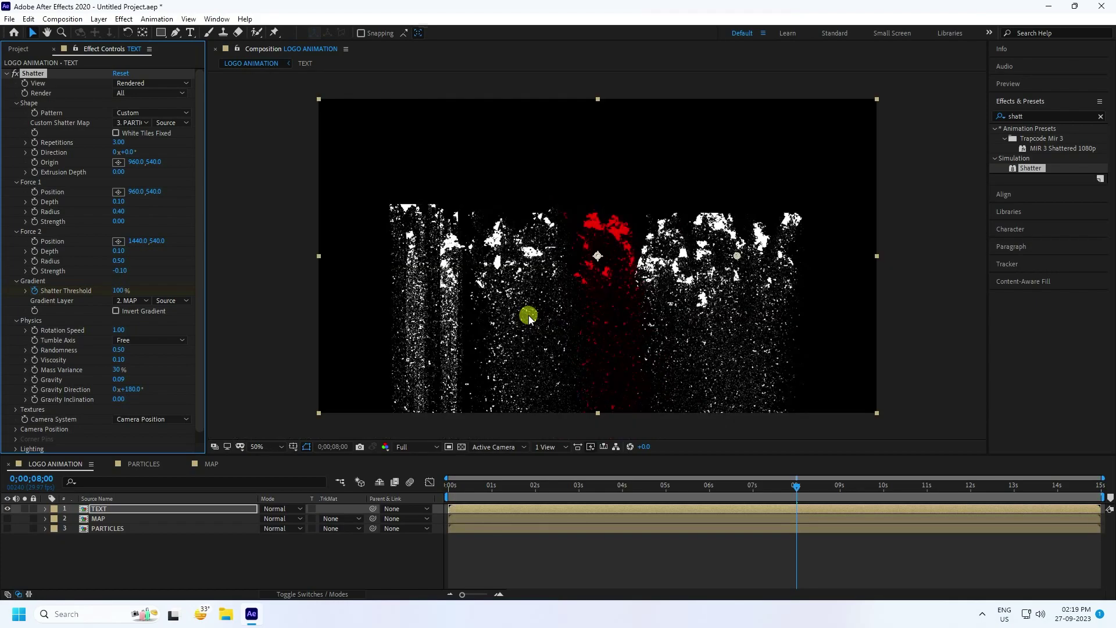
drag(507, 485, 459, 483)
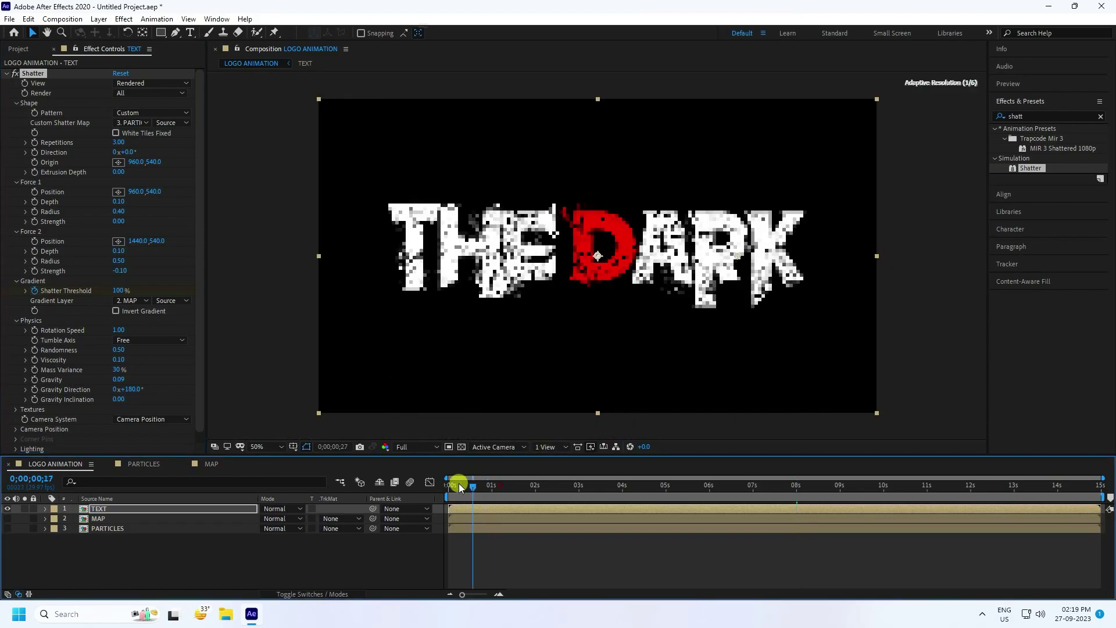
Step: Play the preview, zoom the viewer to 100% and stop at 4;12
click(1008, 85)
click(1046, 99)
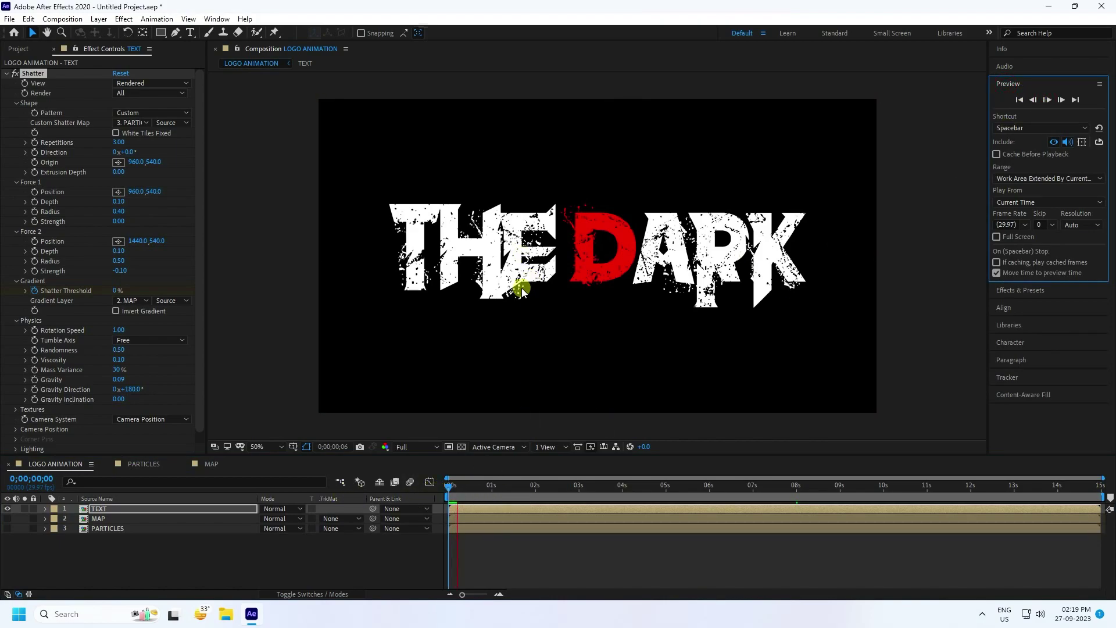
key(slash)
click(262, 447)
click(292, 242)
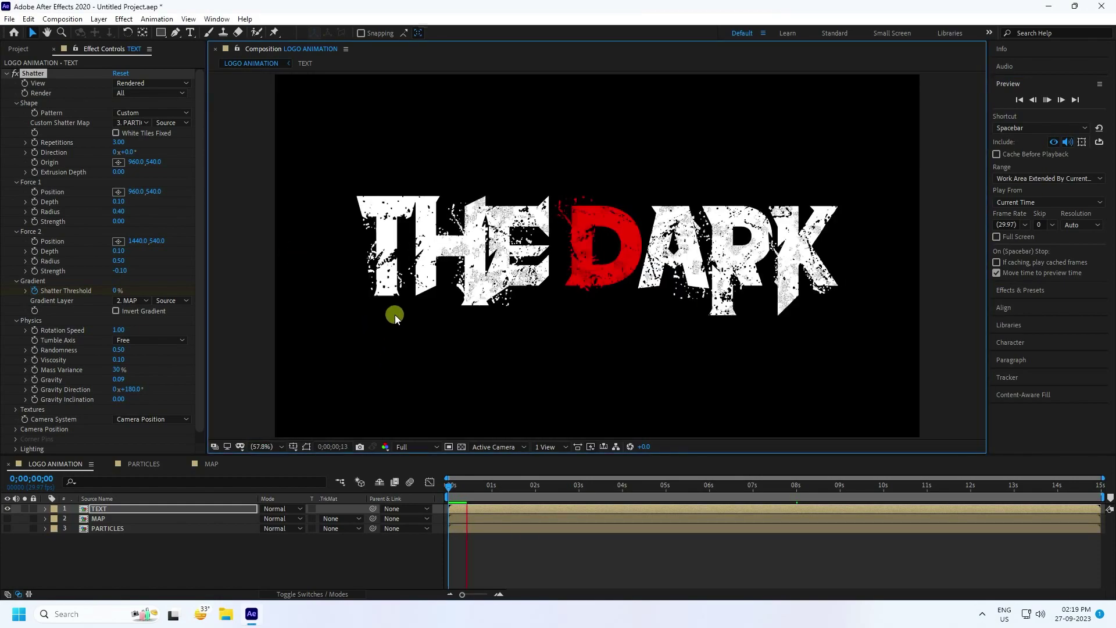
key(slash)
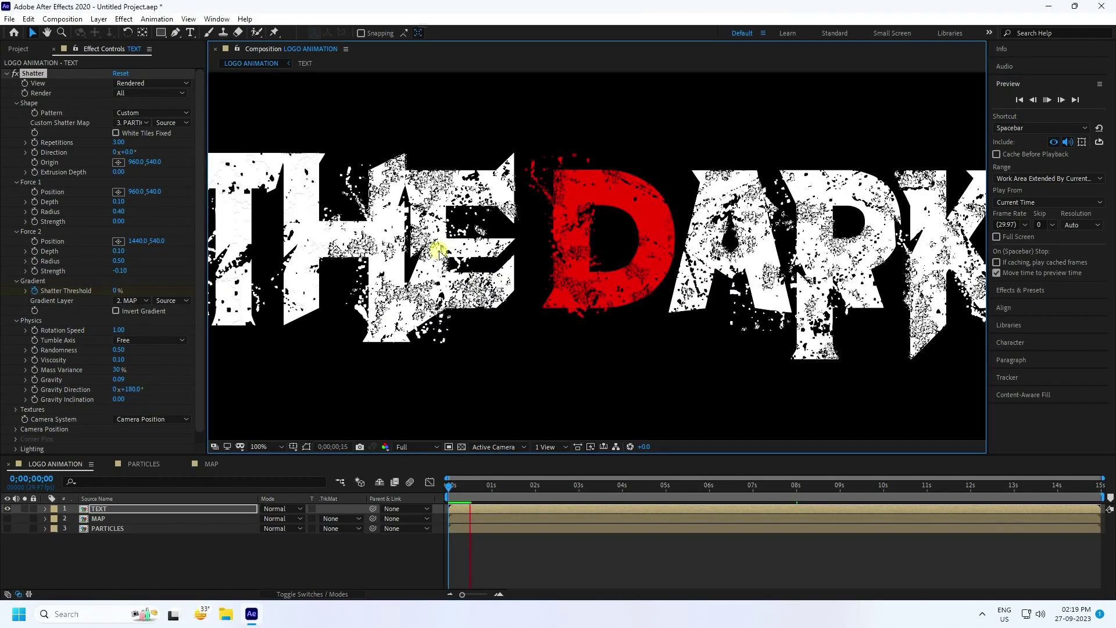
drag(621, 487, 637, 487)
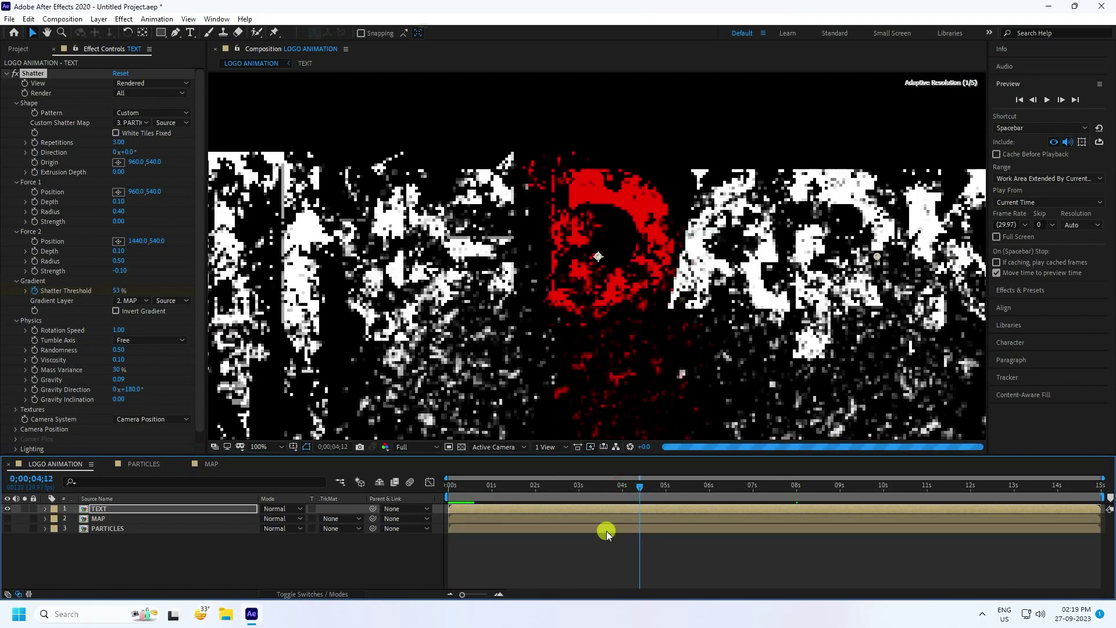
Step: Inspect the shattering logo at frames 4;12 and 5;28, panning the view upward
scroll(583, 267, down, 2)
scroll(588, 323, up, 2)
drag(583, 356, 603, 259)
key(v)
scroll(553, 322, up, 1)
scroll(519, 199, down, 4)
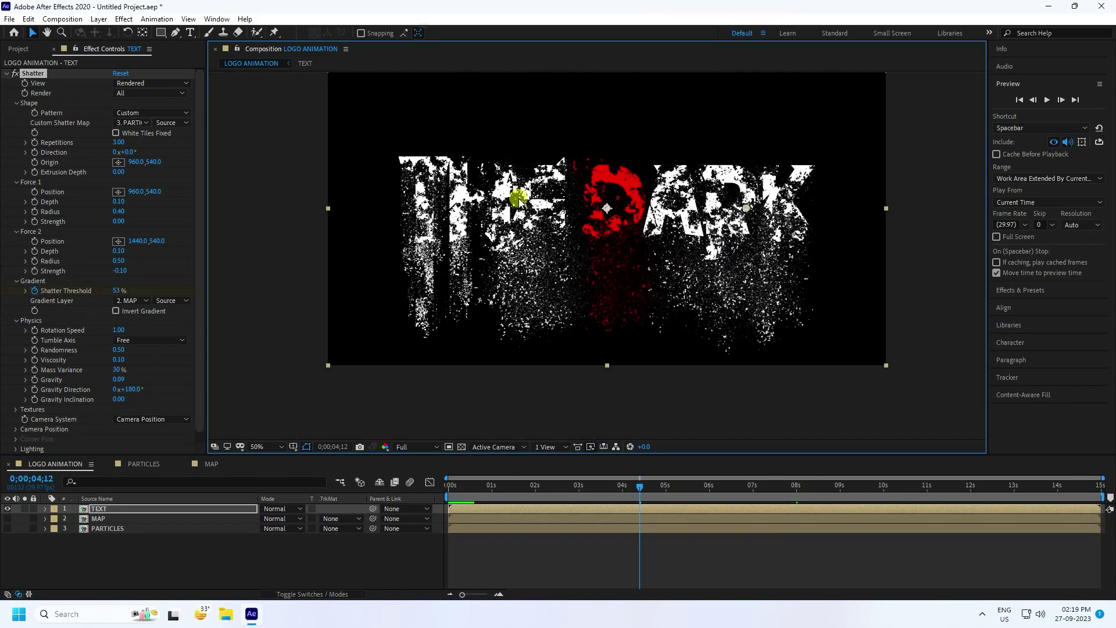
drag(643, 491, 706, 490)
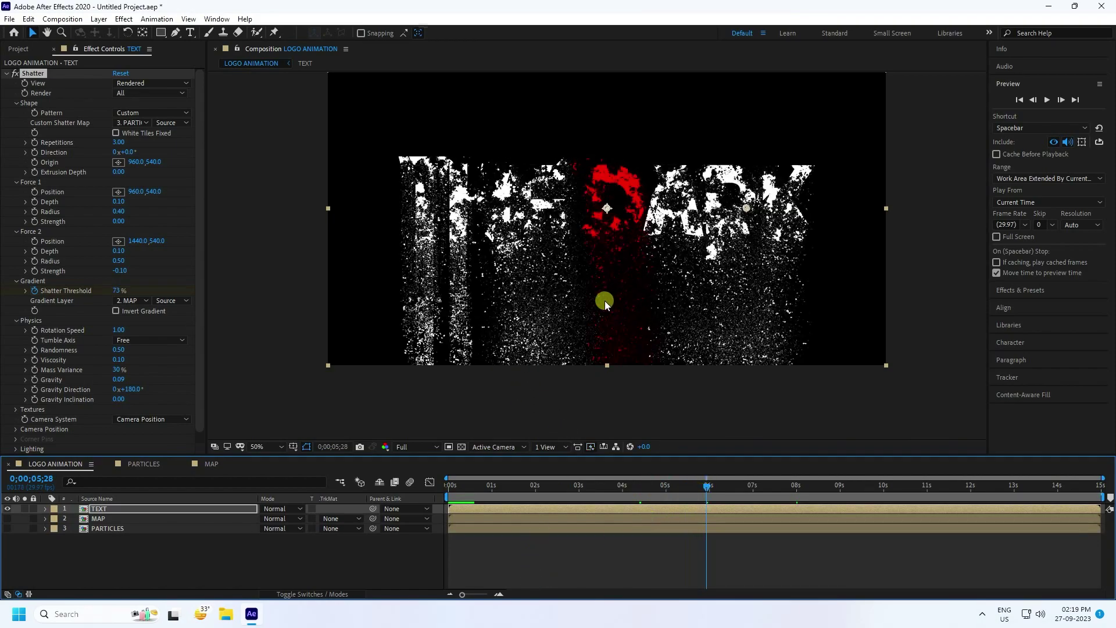
scroll(604, 301, up, 2)
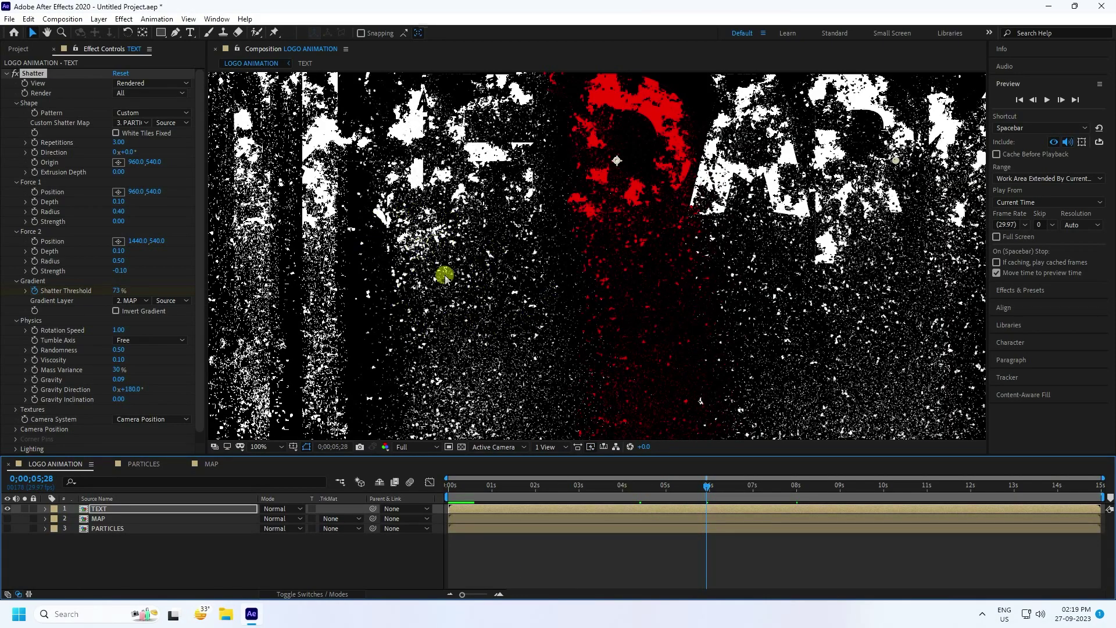
scroll(434, 293, down, 2)
key(h)
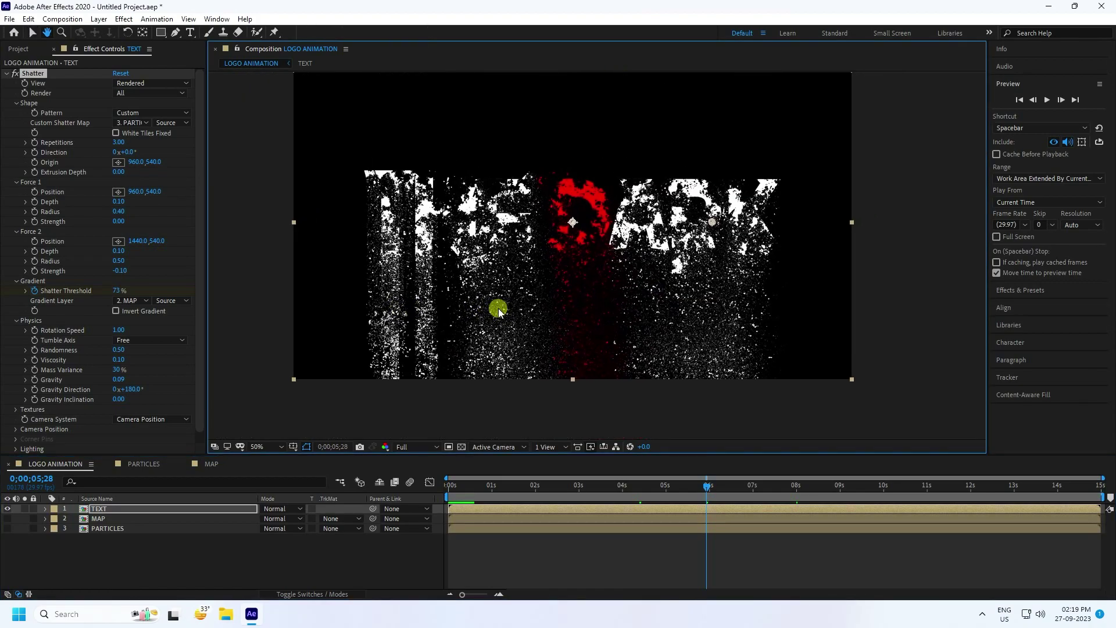
scroll(514, 277, up, 2)
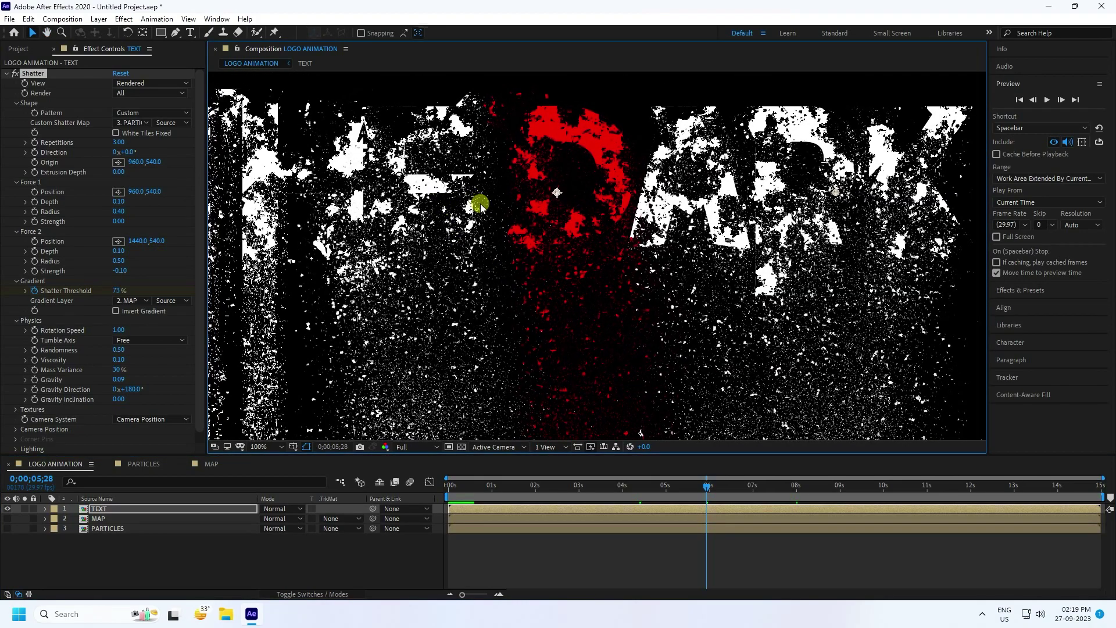
Step: Set preview resolution to Half, magnification to Fit up to 100%, and replay from the start
click(406, 447)
click(411, 486)
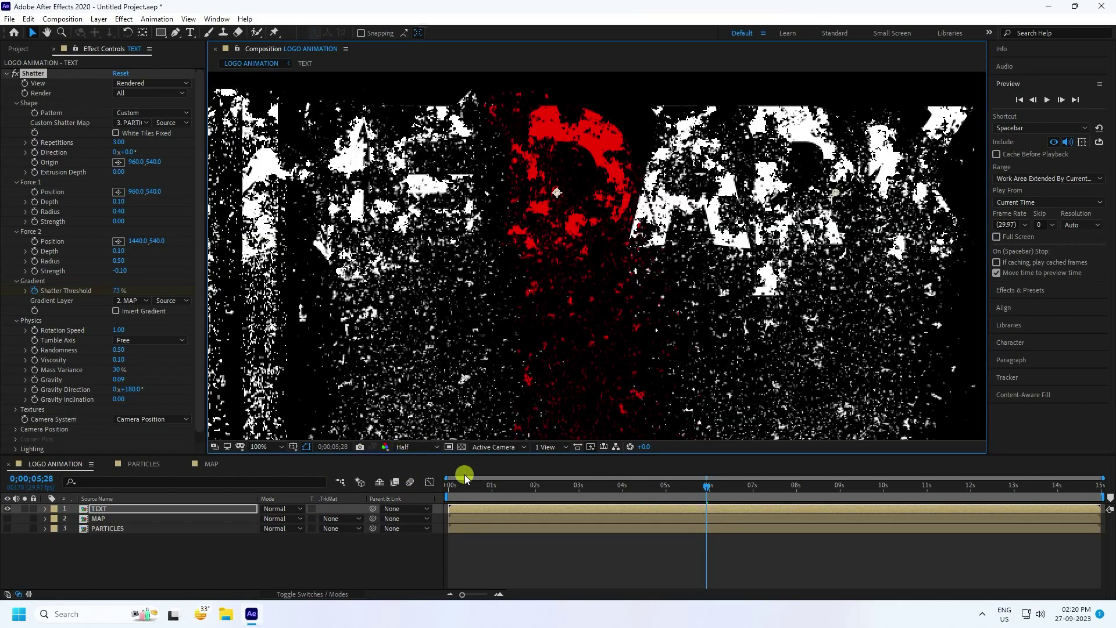
drag(480, 493, 381, 501)
scroll(668, 271, down, 2)
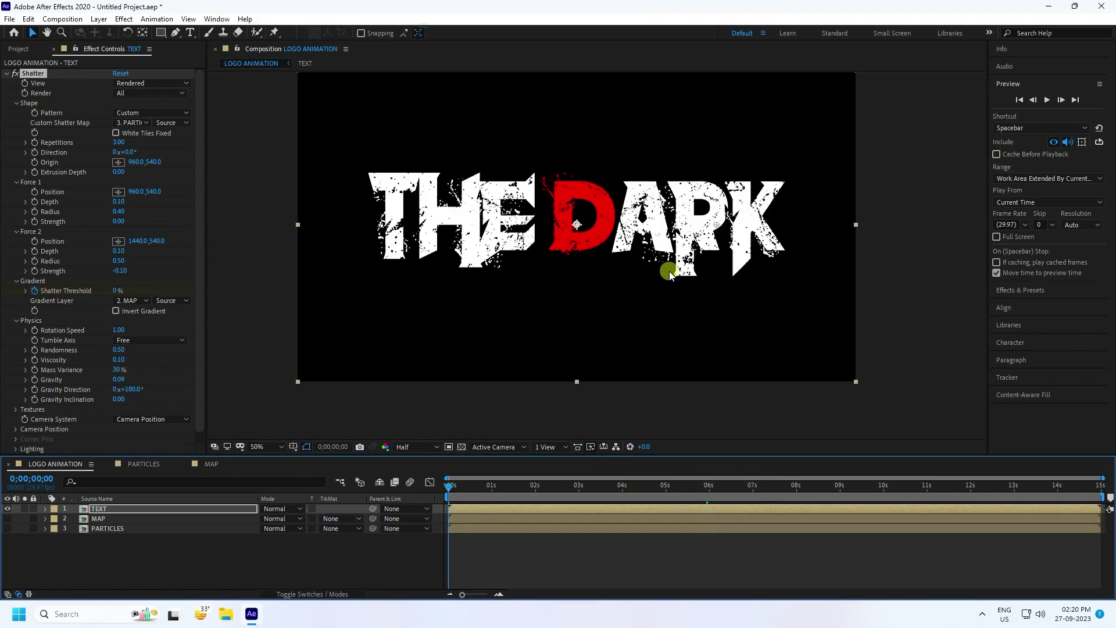
click(257, 447)
click(287, 254)
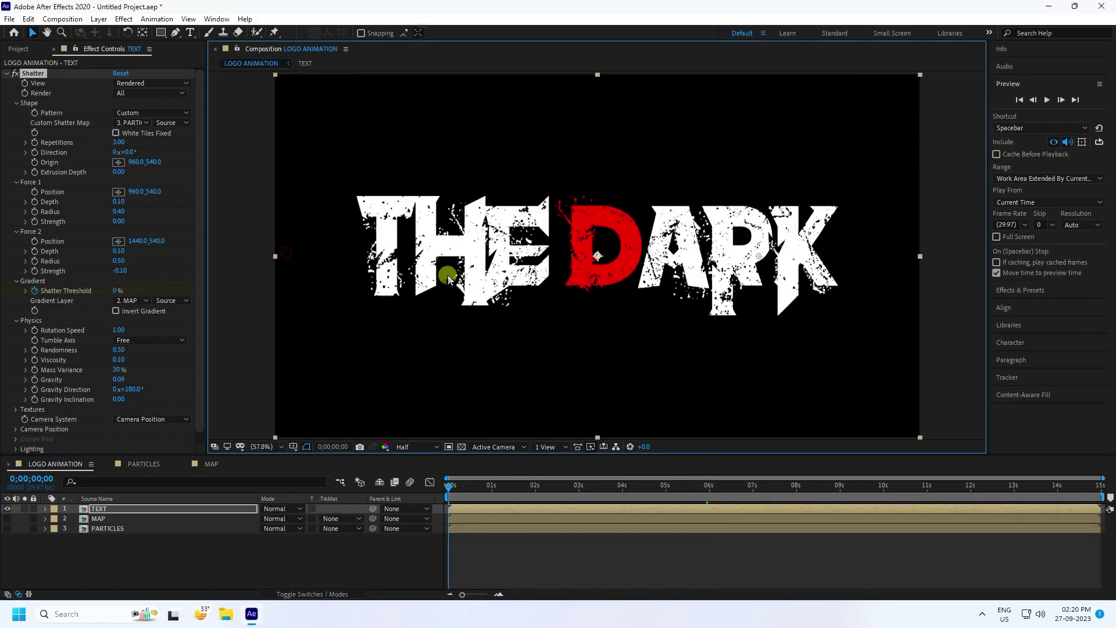
click(1044, 99)
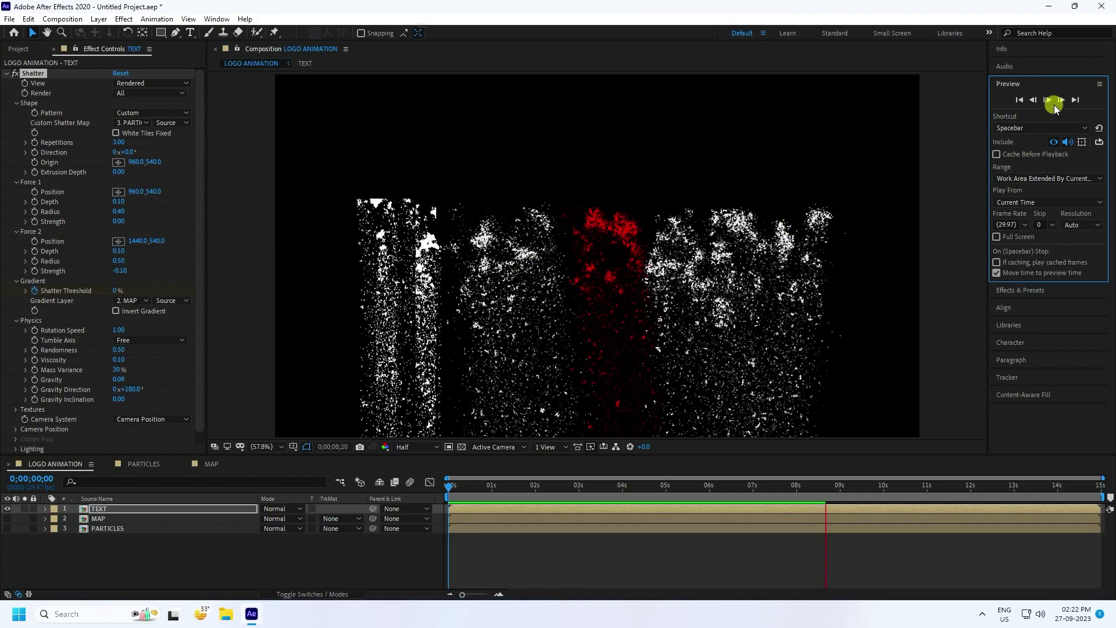
click(1020, 100)
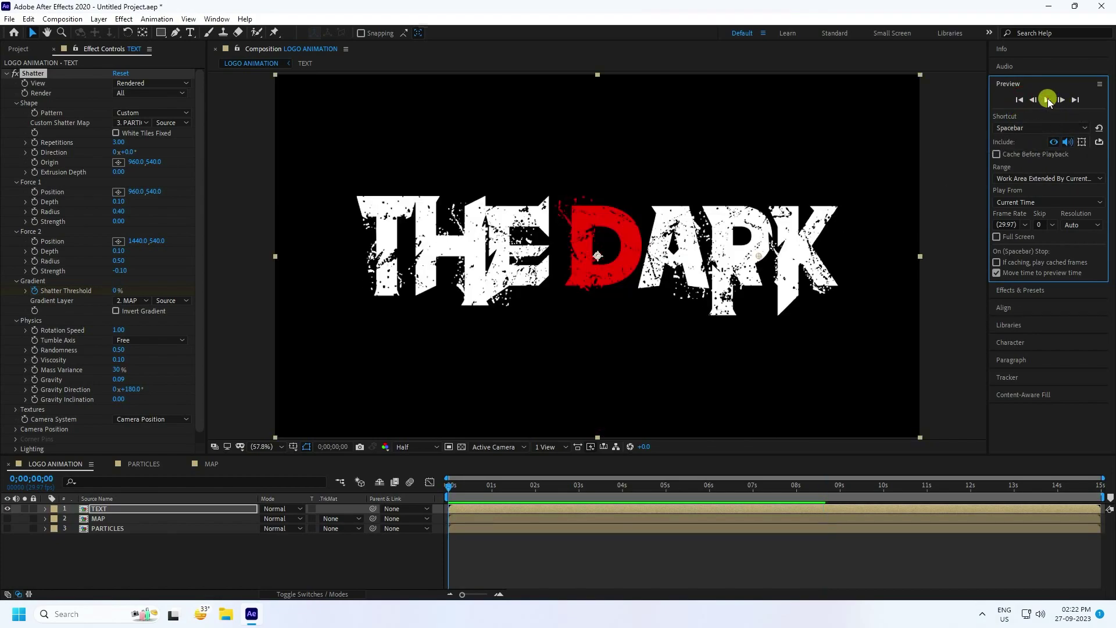
click(1048, 99)
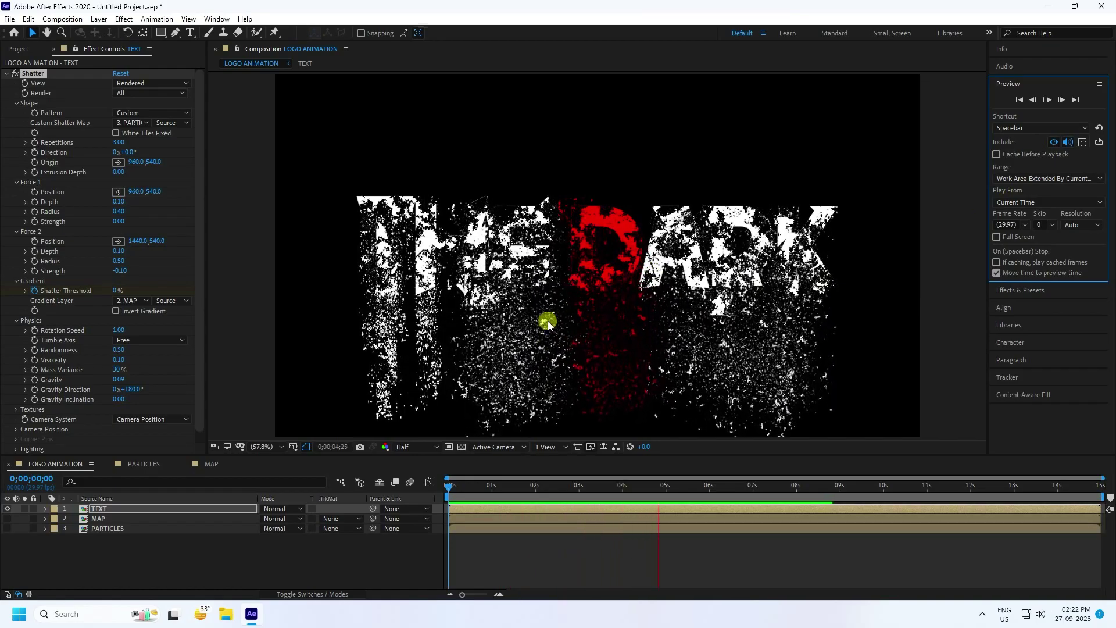
Step: Apply Easy Ease to both Shatter Threshold keyframes on the TEXT layer
click(1047, 100)
click(107, 509)
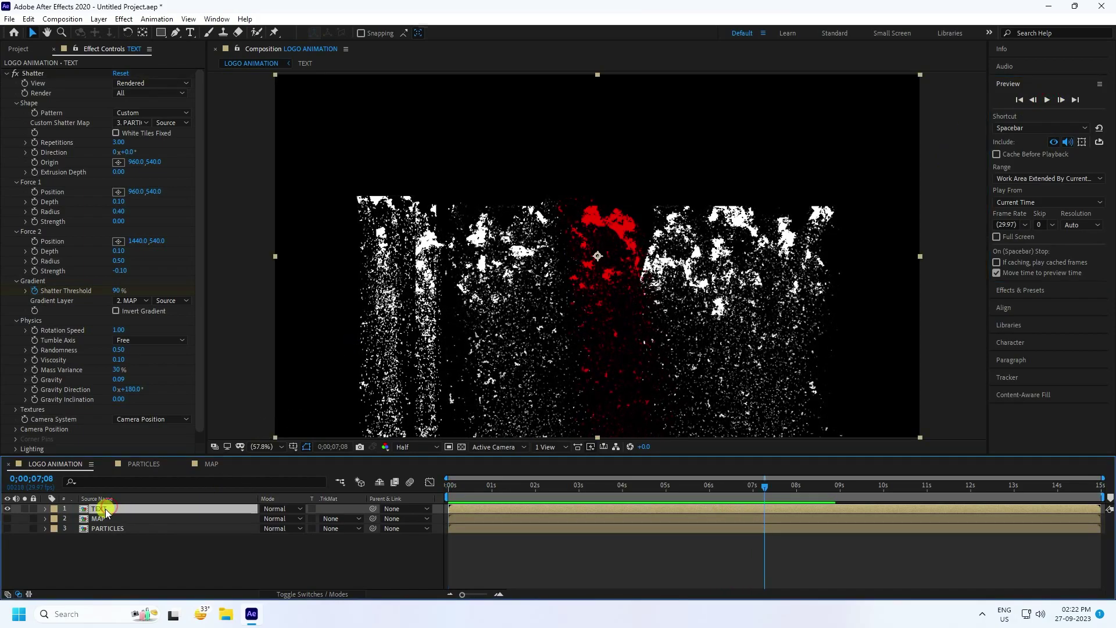
key(u)
drag(831, 571, 462, 522)
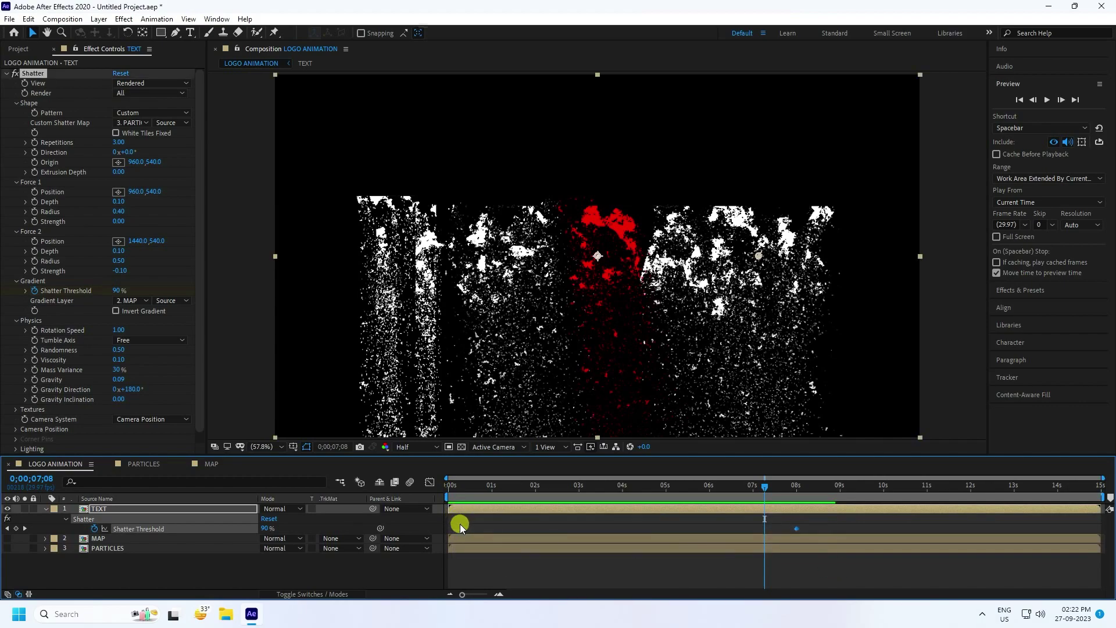
key(F9)
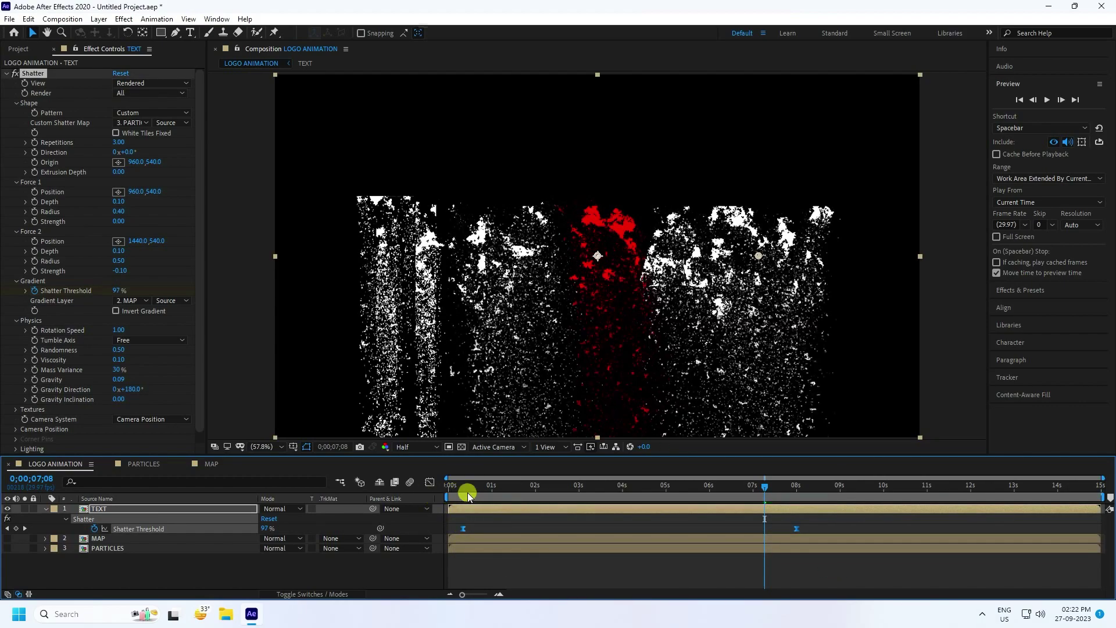
Step: Rewind to the start, collapse the TEXT layer and replay the preview
drag(469, 495, 407, 493)
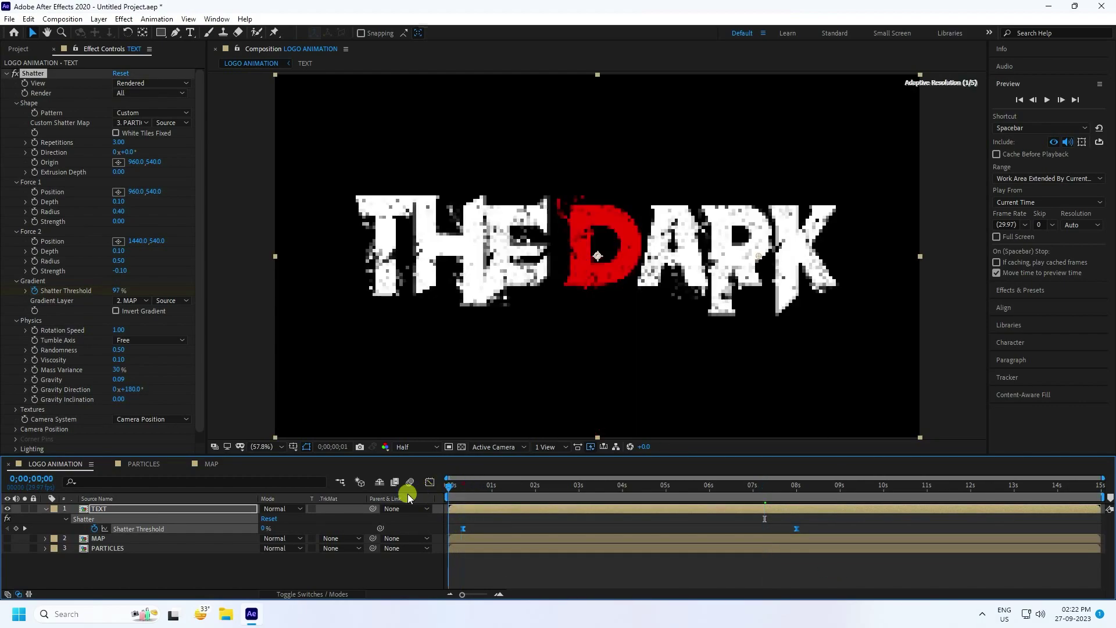
click(44, 509)
click(1048, 100)
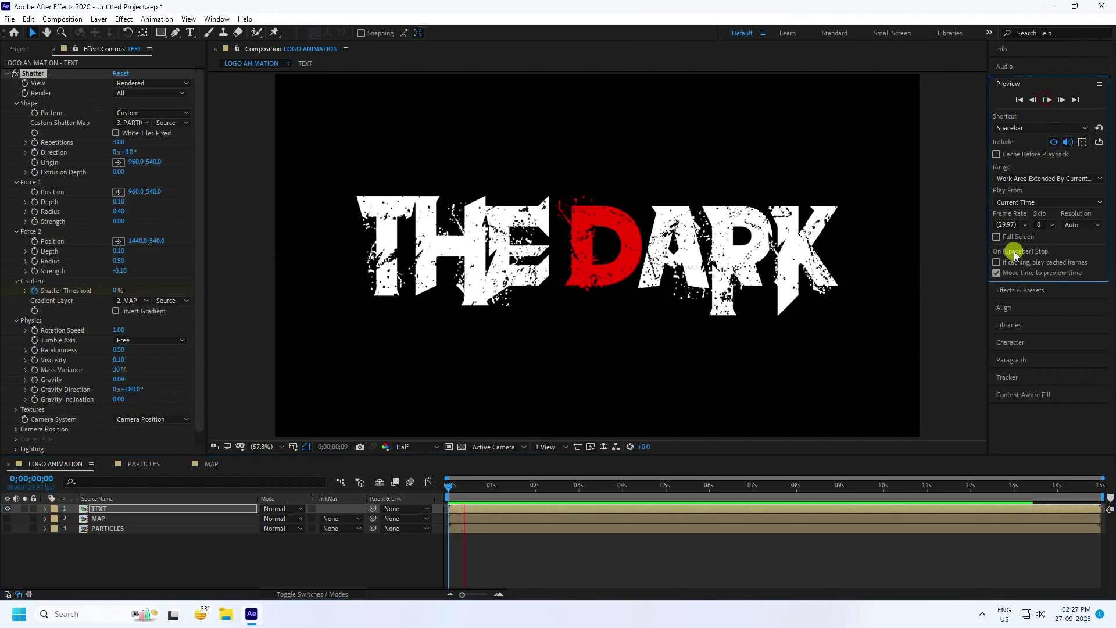